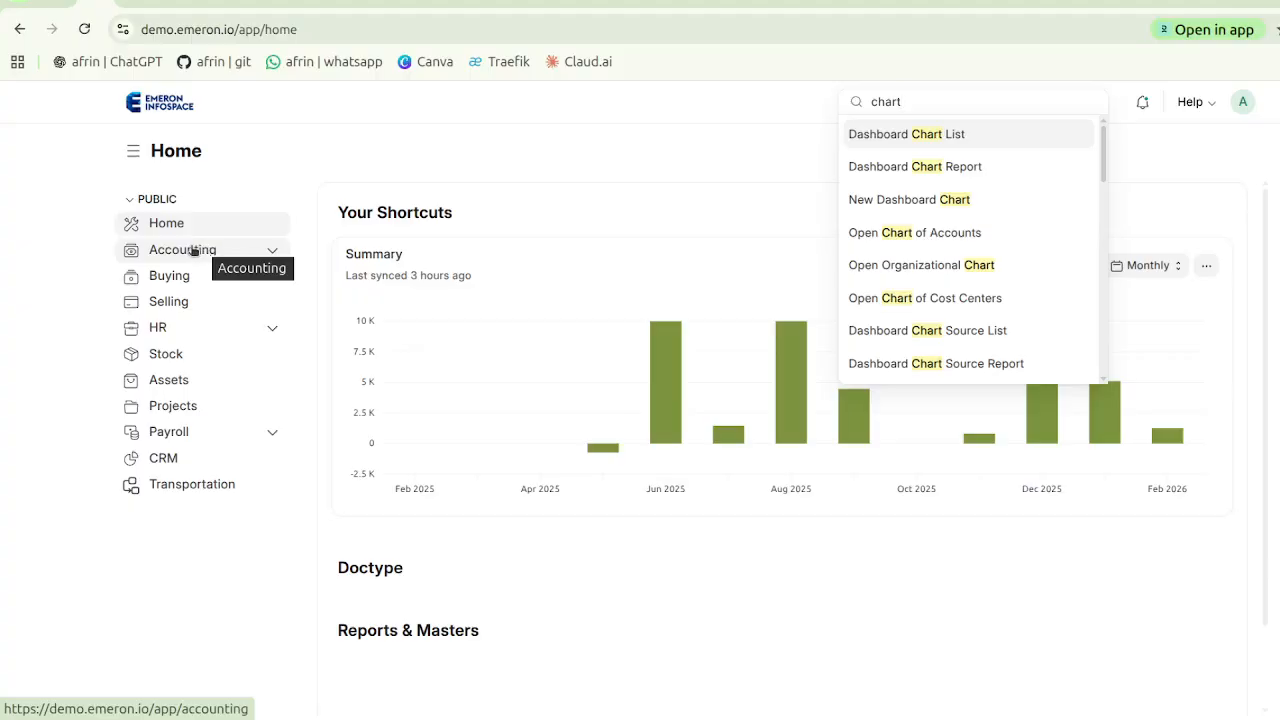
Step: Open the Chart of Accounts and expand Assets, Current Assets and Accounts Receivable for Emeron (Demo)
click(908, 233)
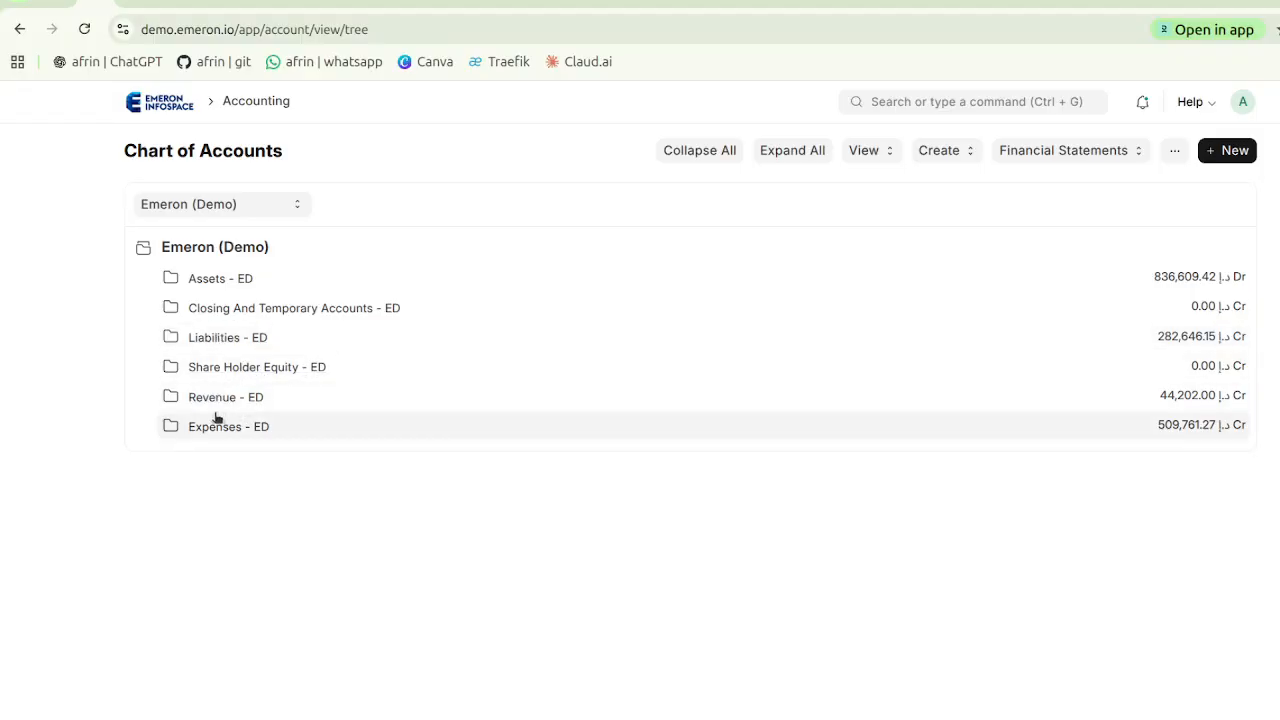
click(198, 281)
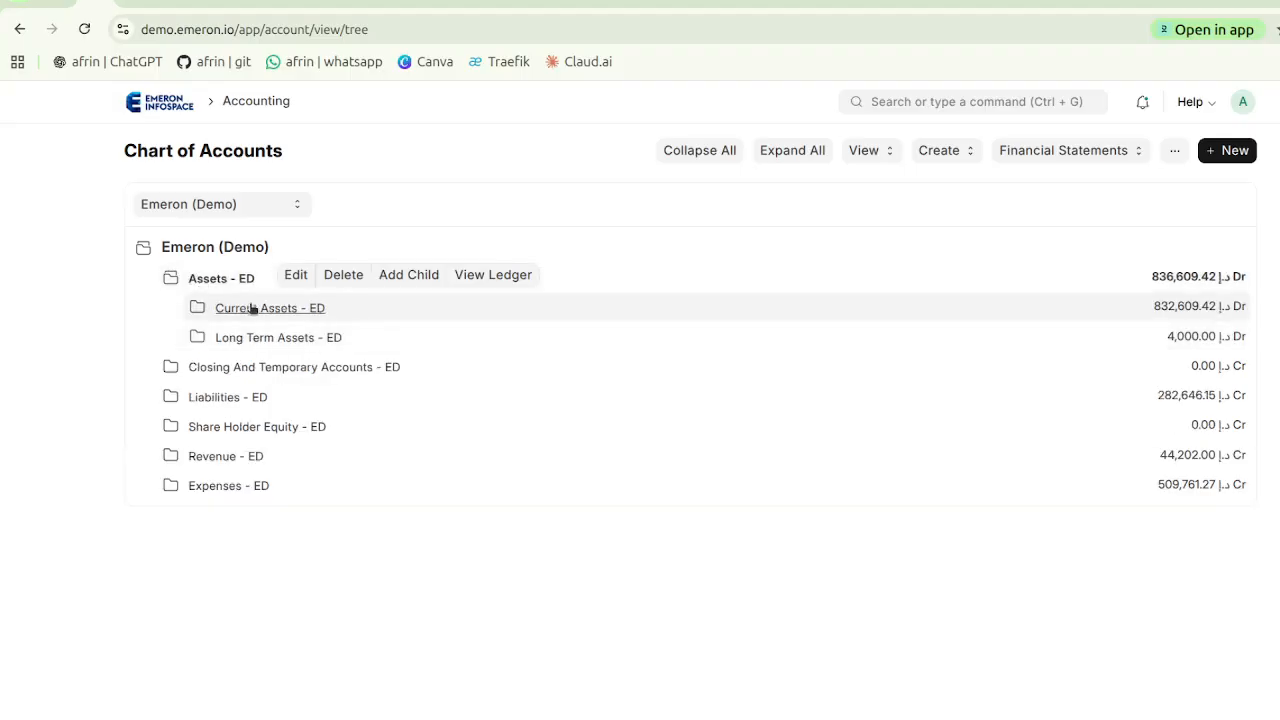
click(245, 309)
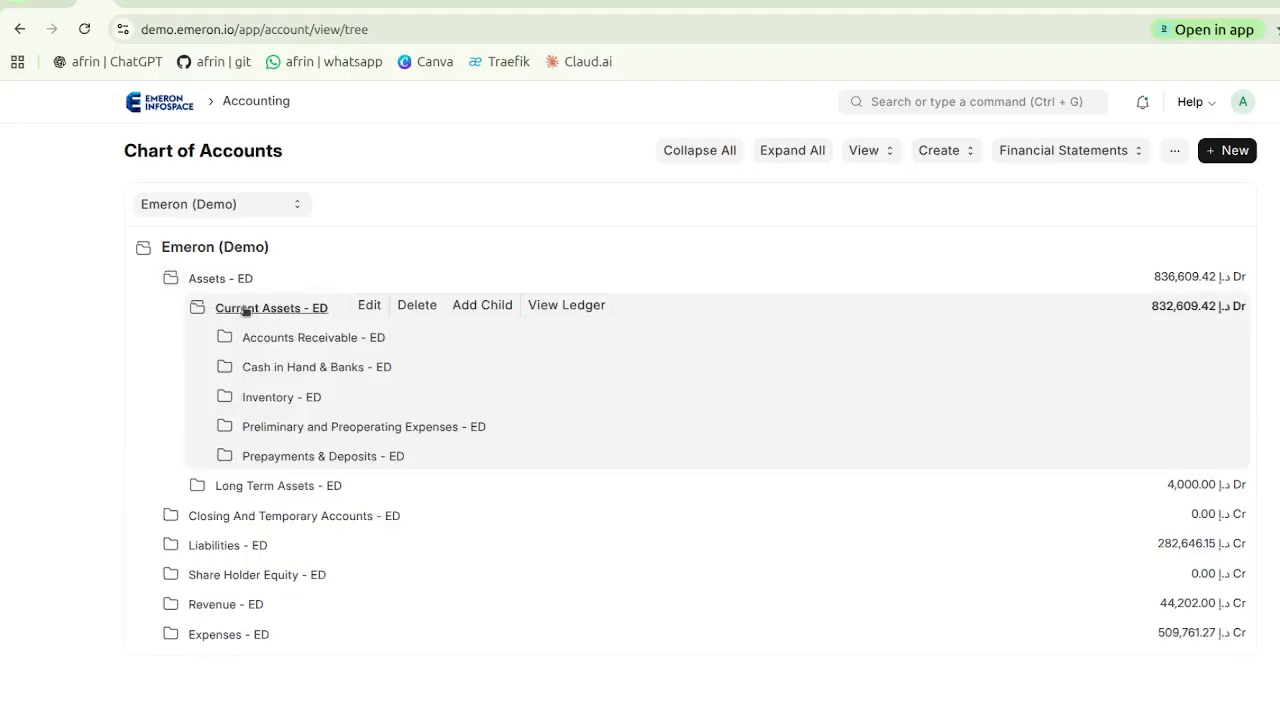
click(264, 340)
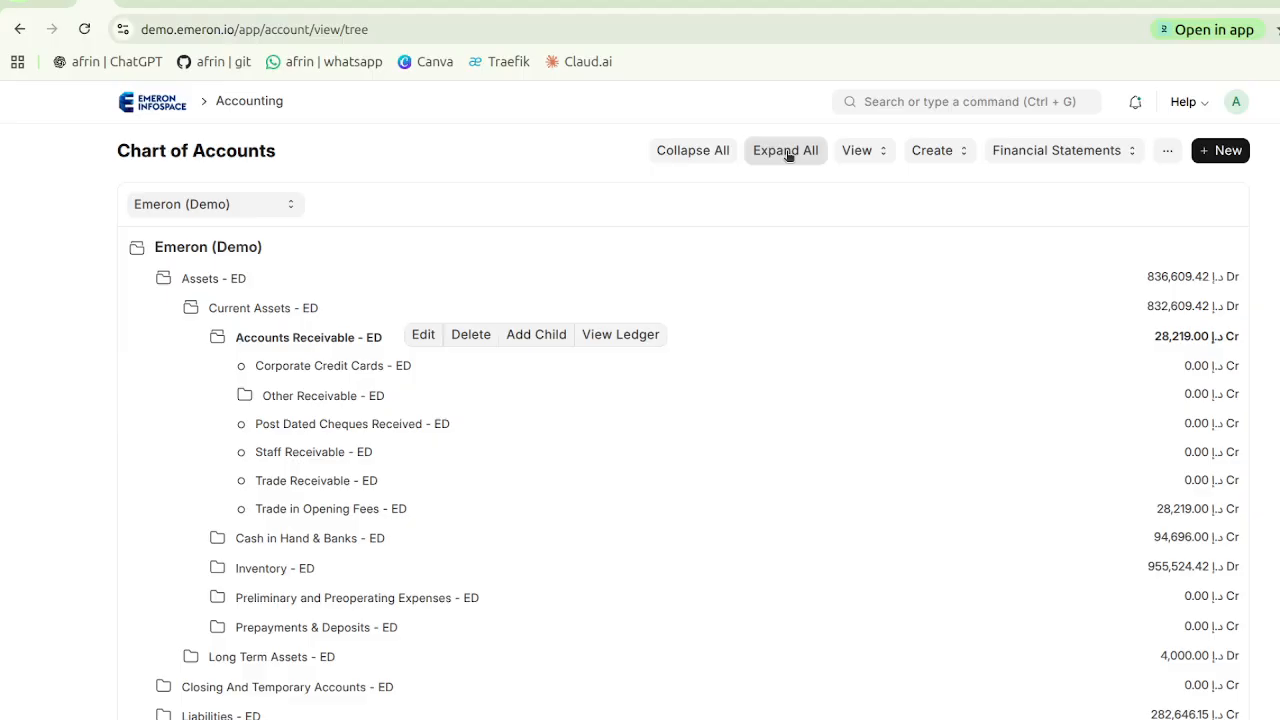
Step: Expand the whole account tree, examine the accounts and their balances, and collapse it to the root groups
click(788, 154)
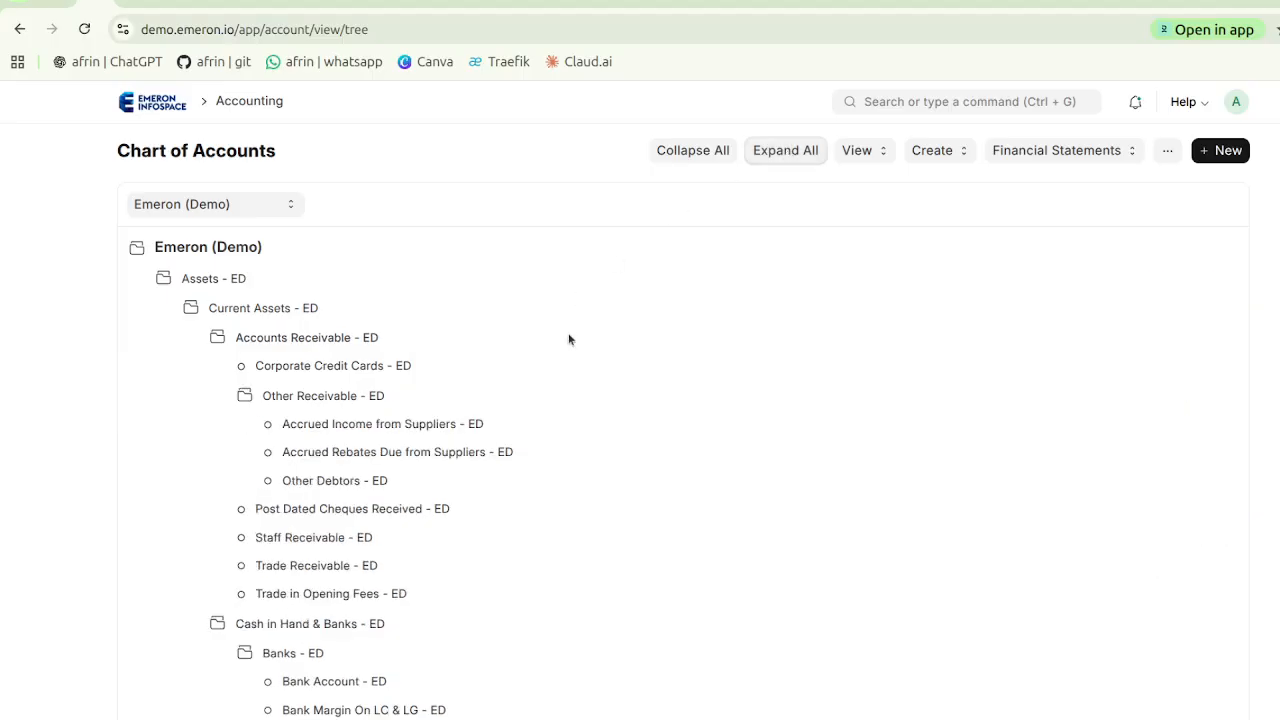
scroll(569, 340, down, 6)
scroll(569, 340, up, 5)
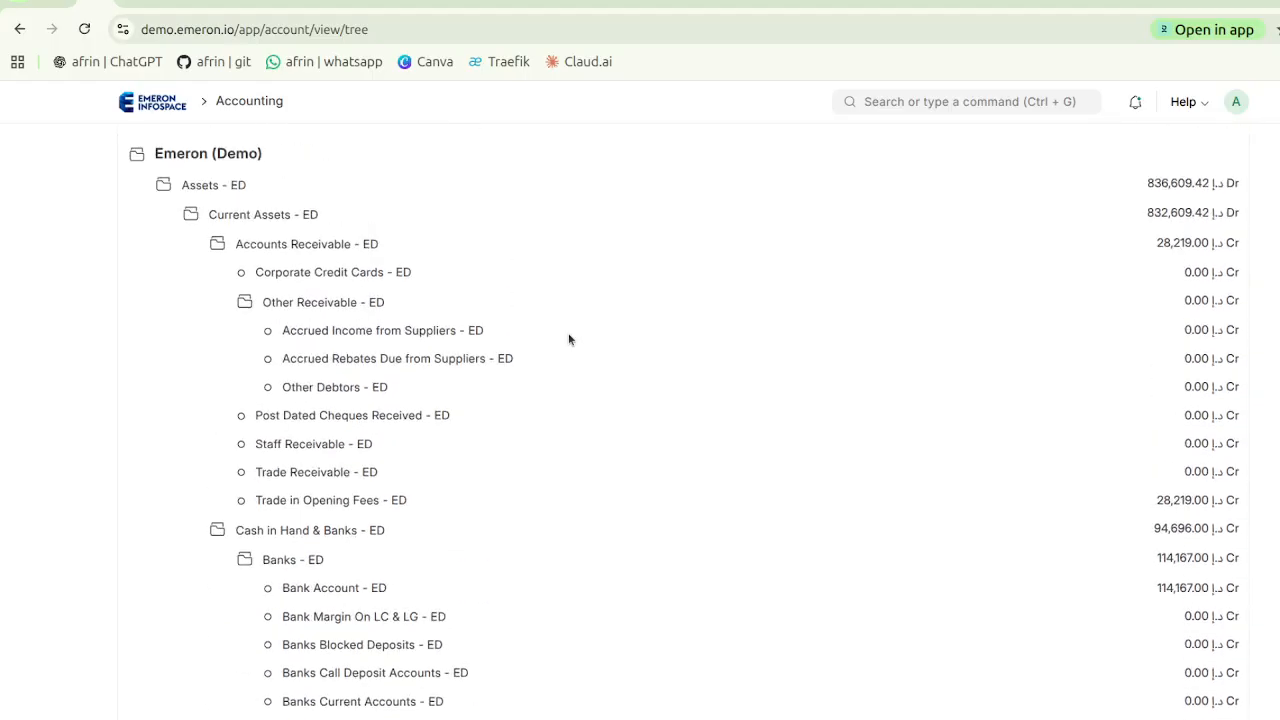
scroll(569, 340, up, 1)
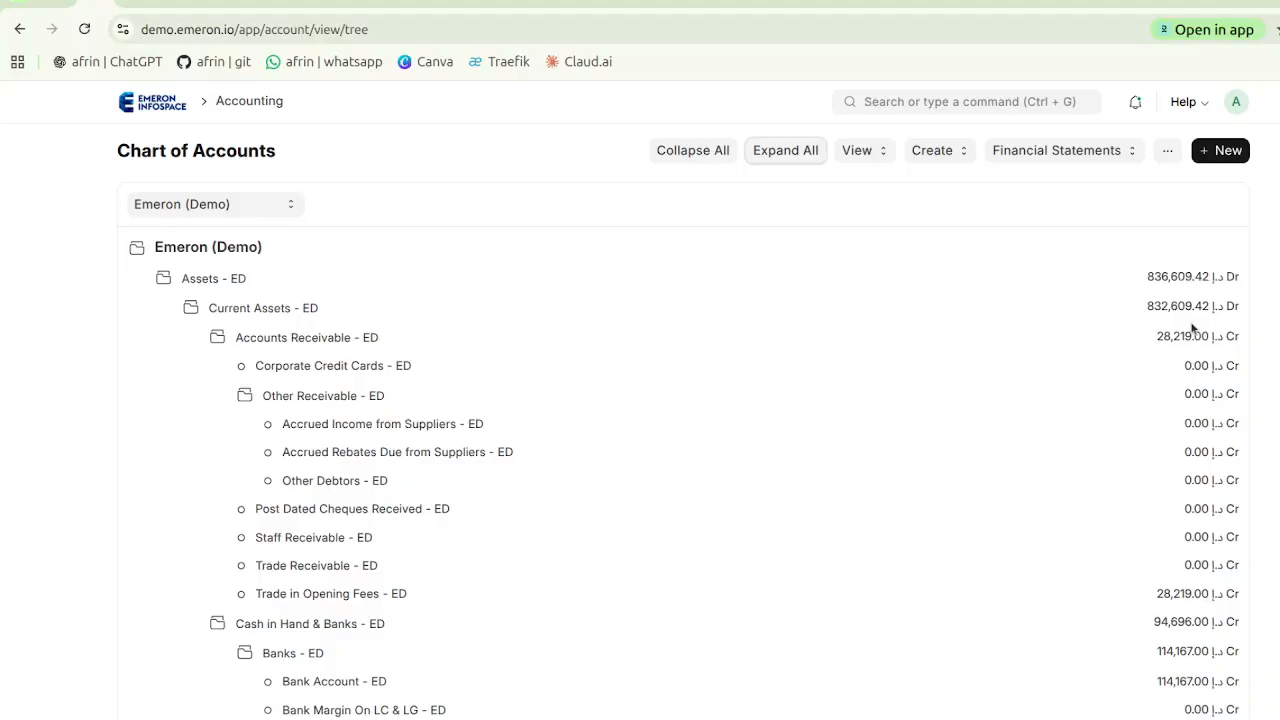
scroll(1190, 372, down, 1)
scroll(1190, 372, up, 1)
click(680, 152)
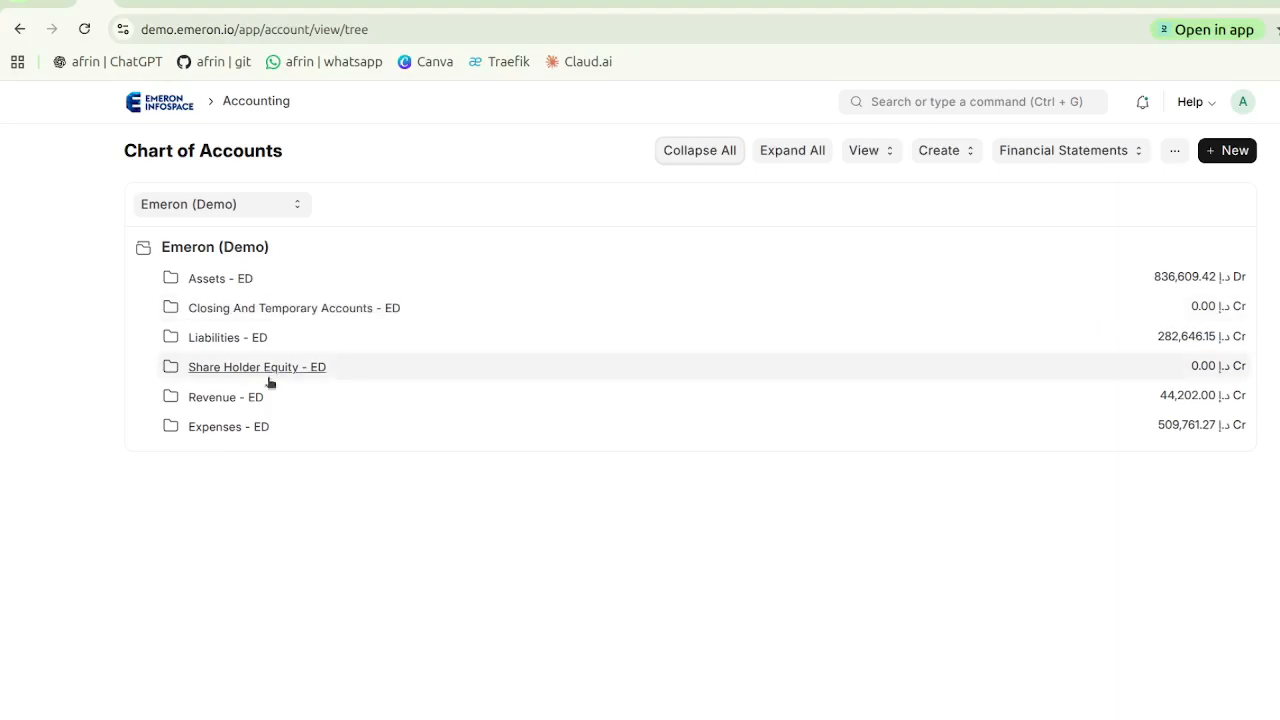
click(212, 428)
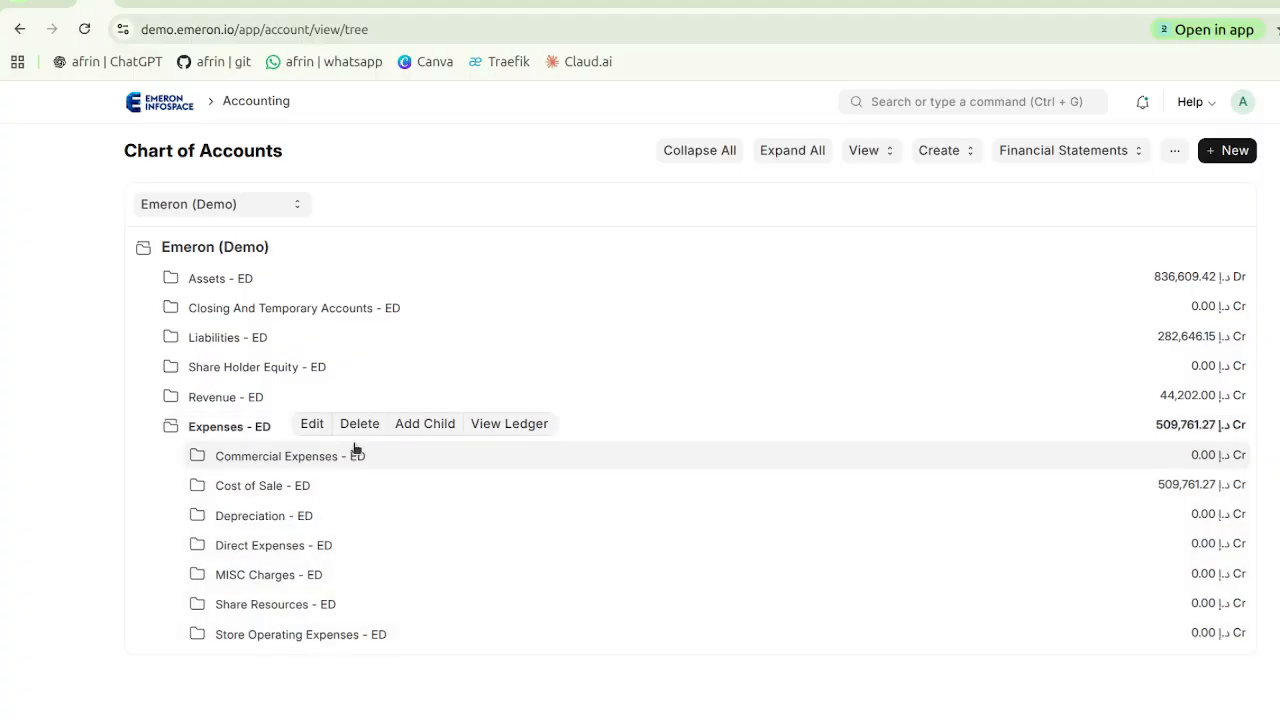
click(416, 431)
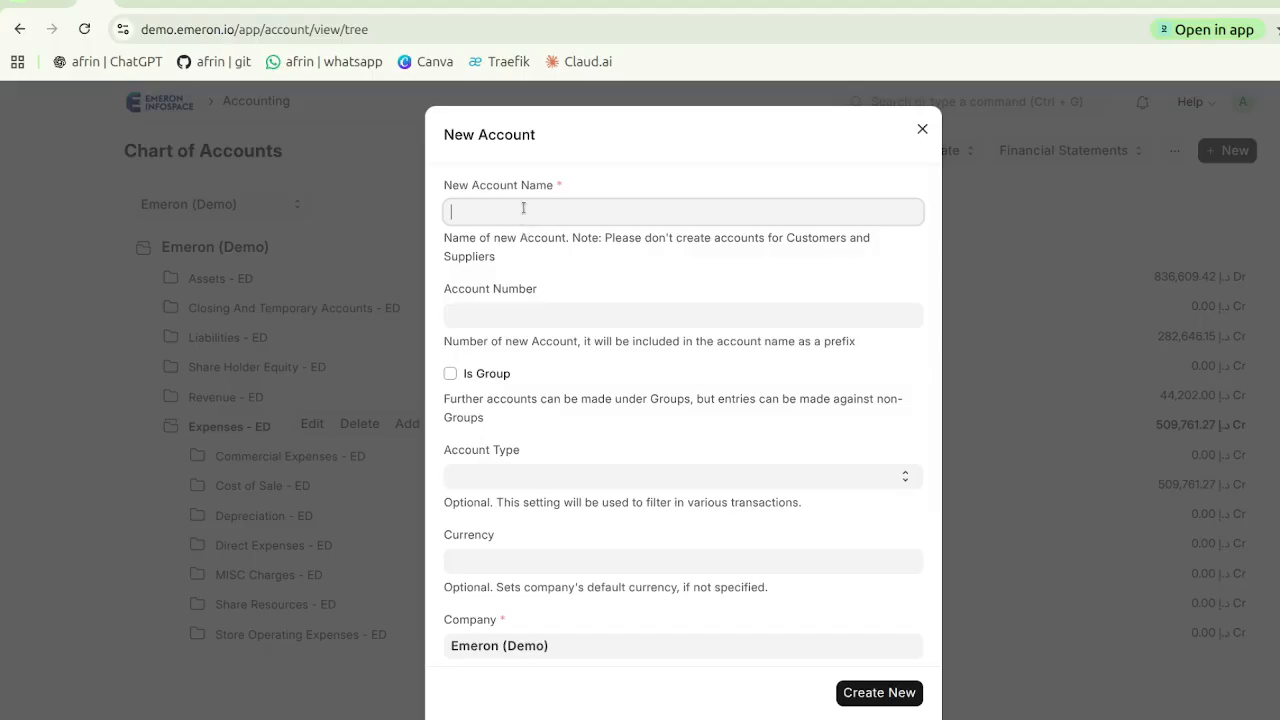
text(Indirect)
text( Exc)
text(penses)
scroll(518, 327, down, 1)
scroll(518, 327, up, 1)
scroll(554, 478, down, 1)
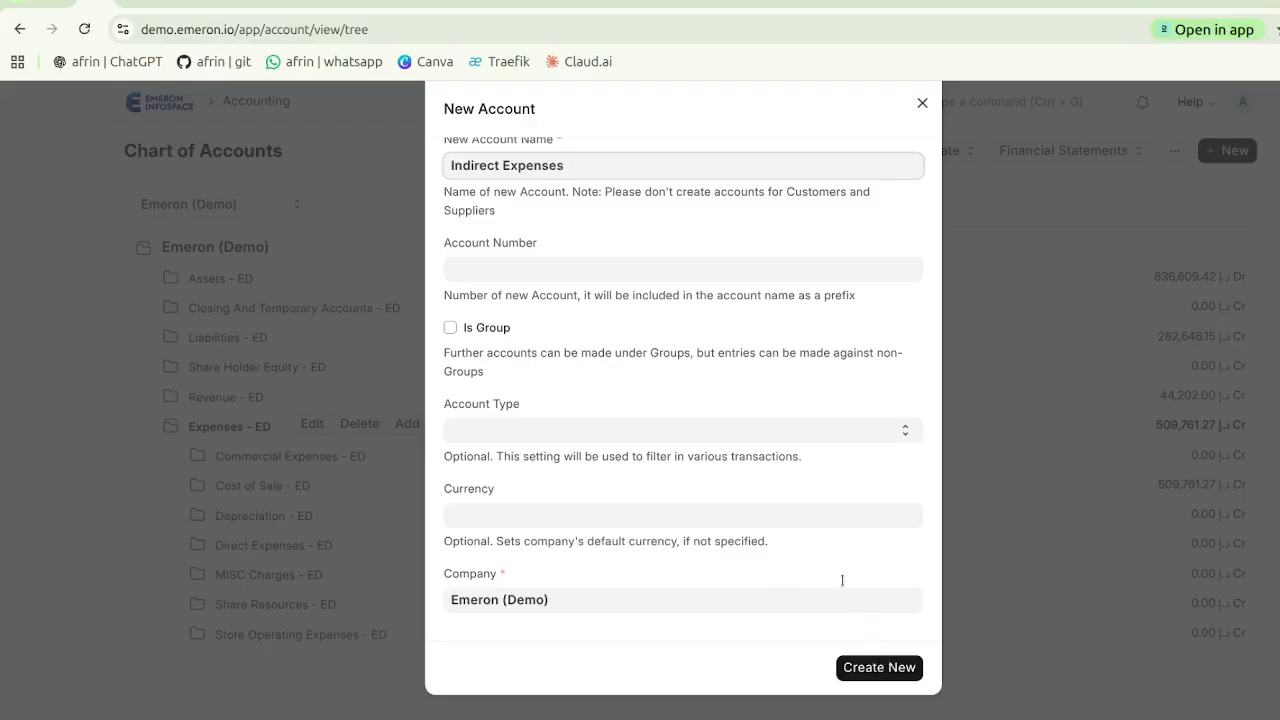
scroll(815, 537, up, 1)
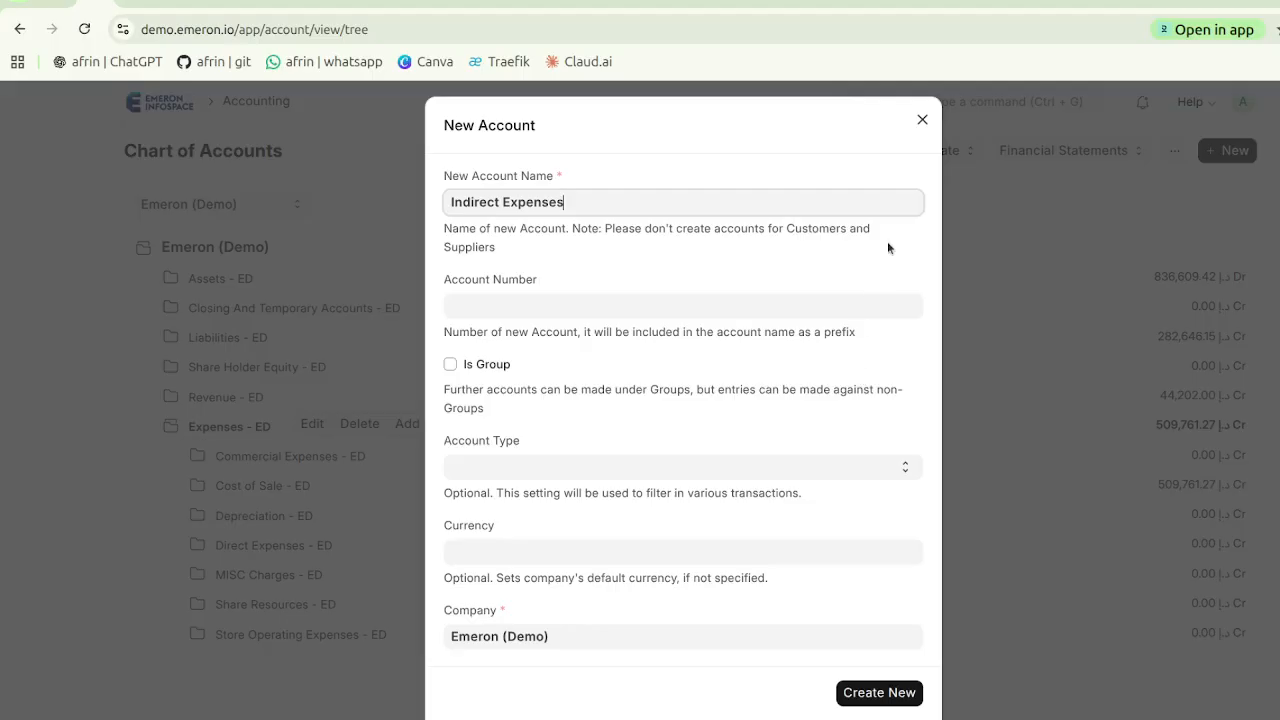
click(920, 121)
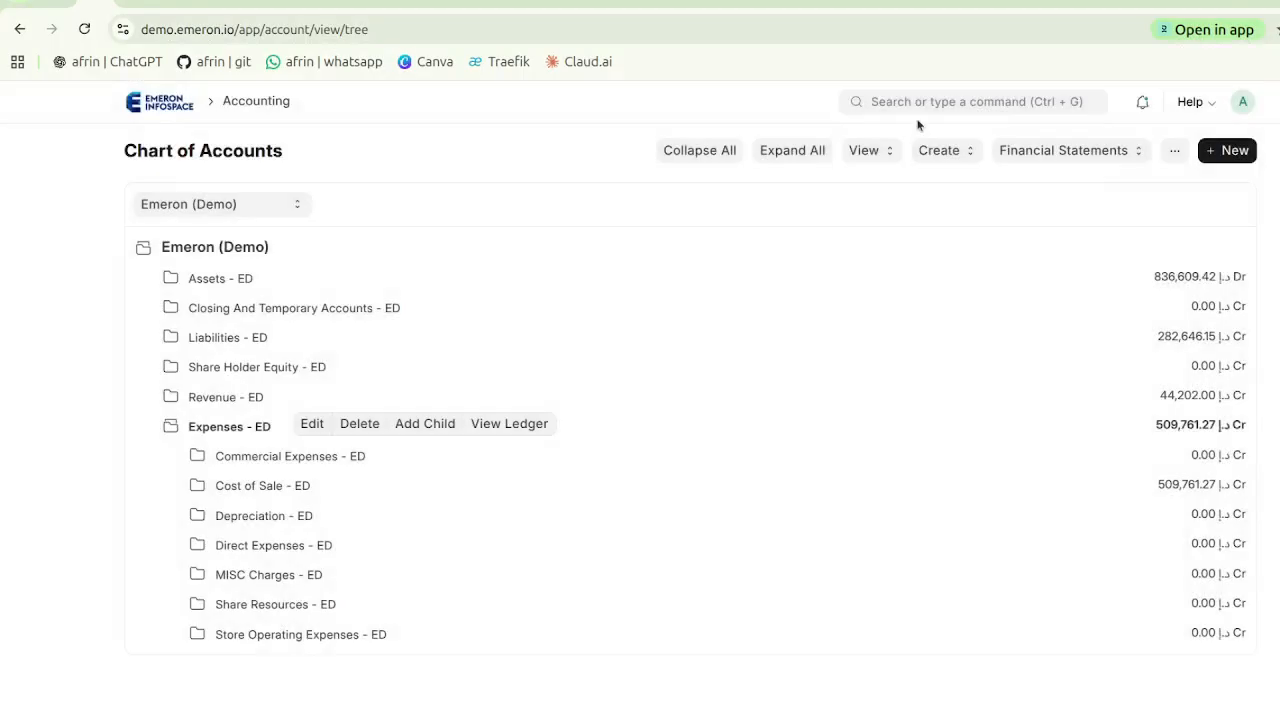
Step: Search for and open the Account list, and look through the existing accounts
click(933, 101)
text(acc)
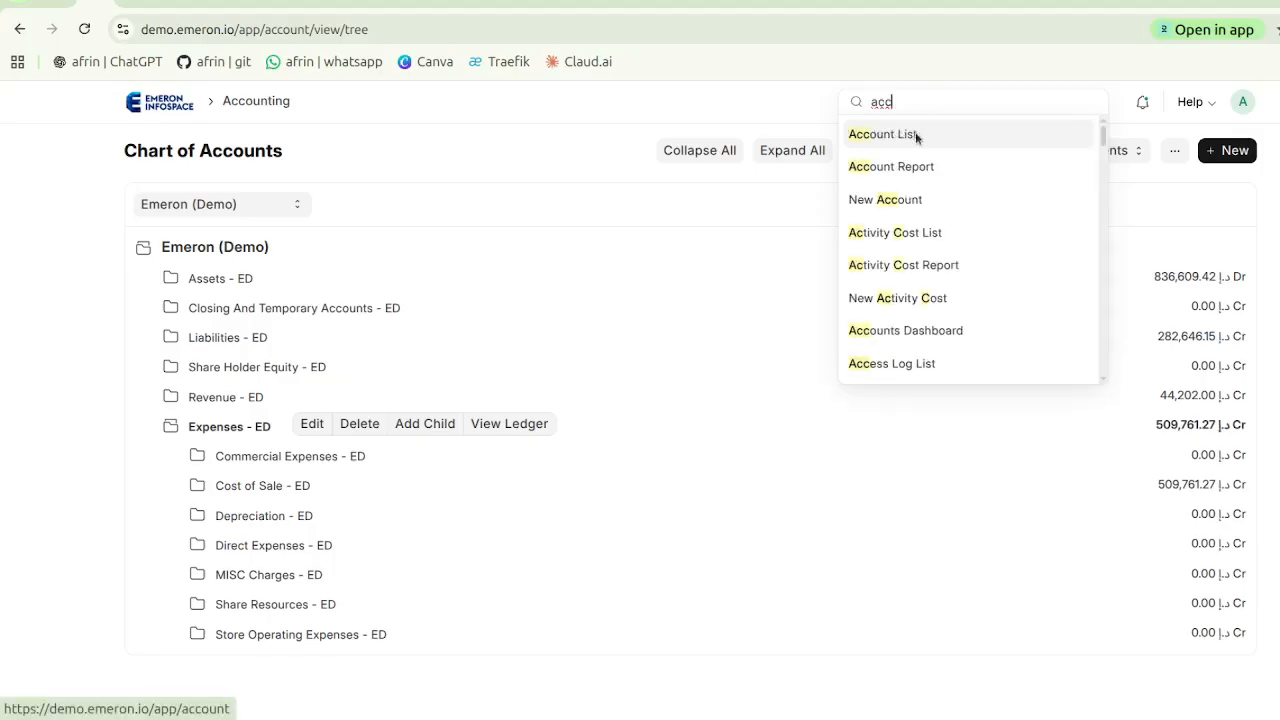
click(916, 133)
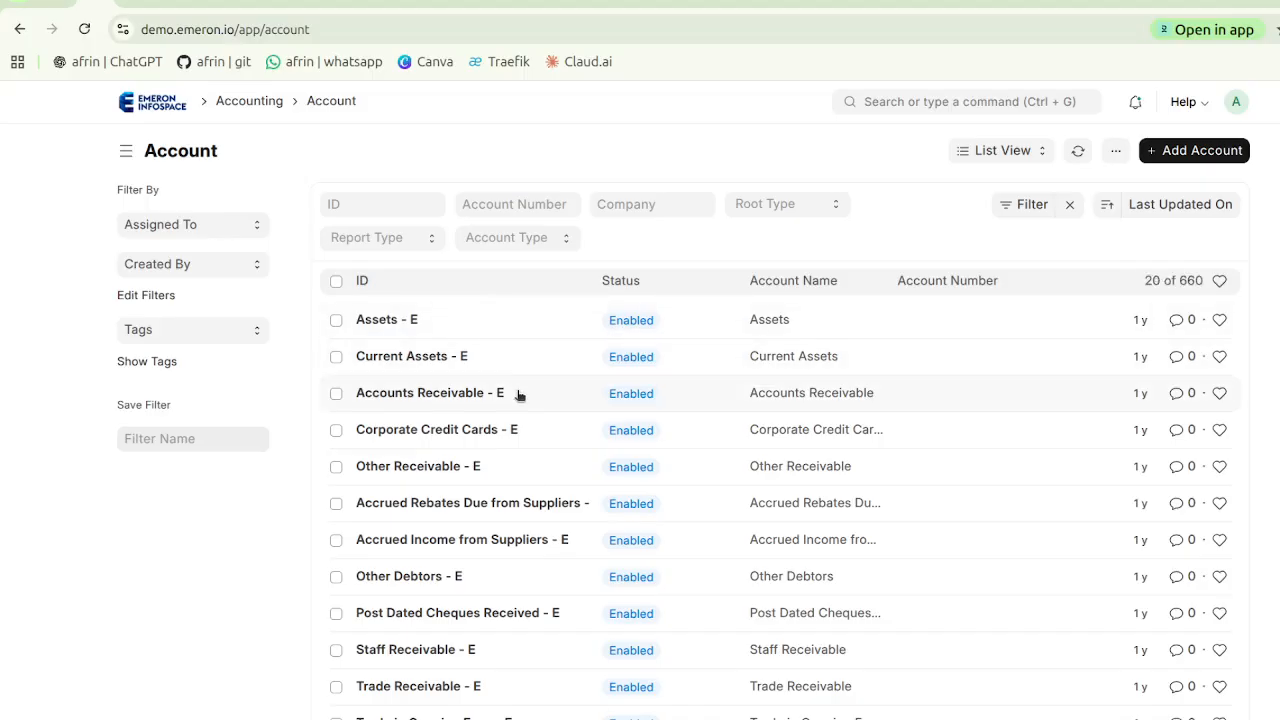
scroll(729, 506, down, 3)
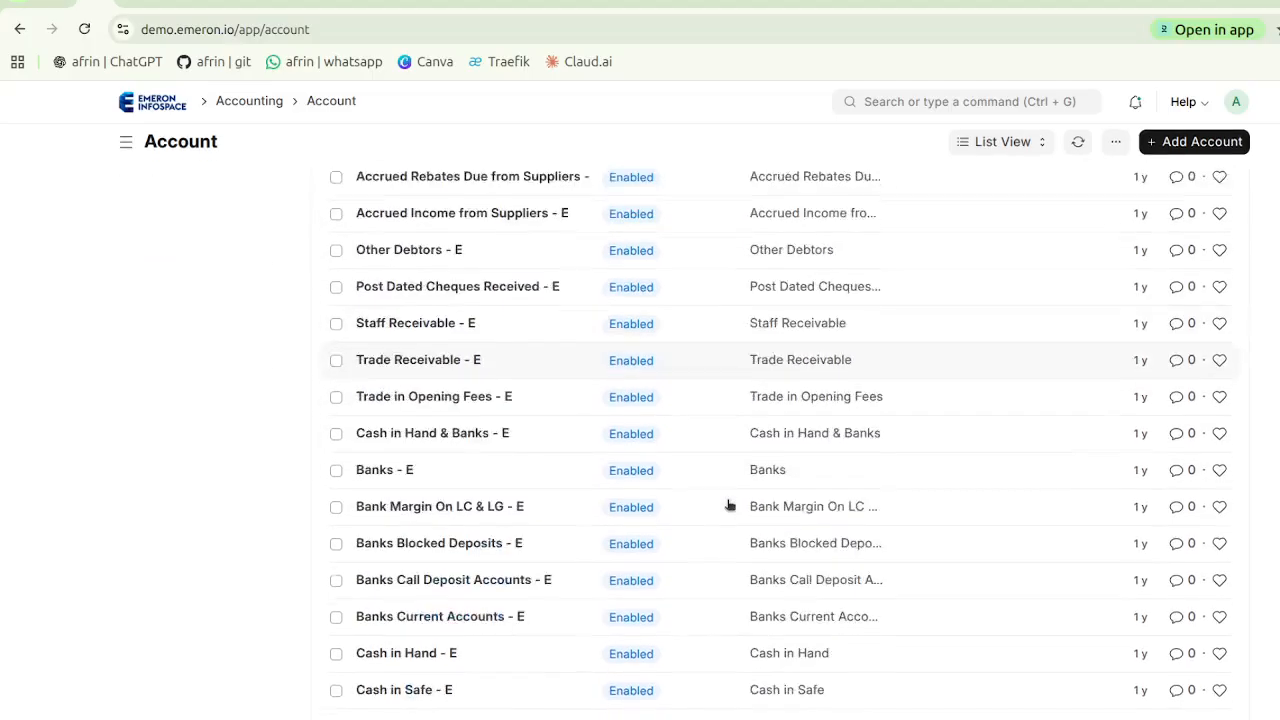
scroll(729, 506, up, 3)
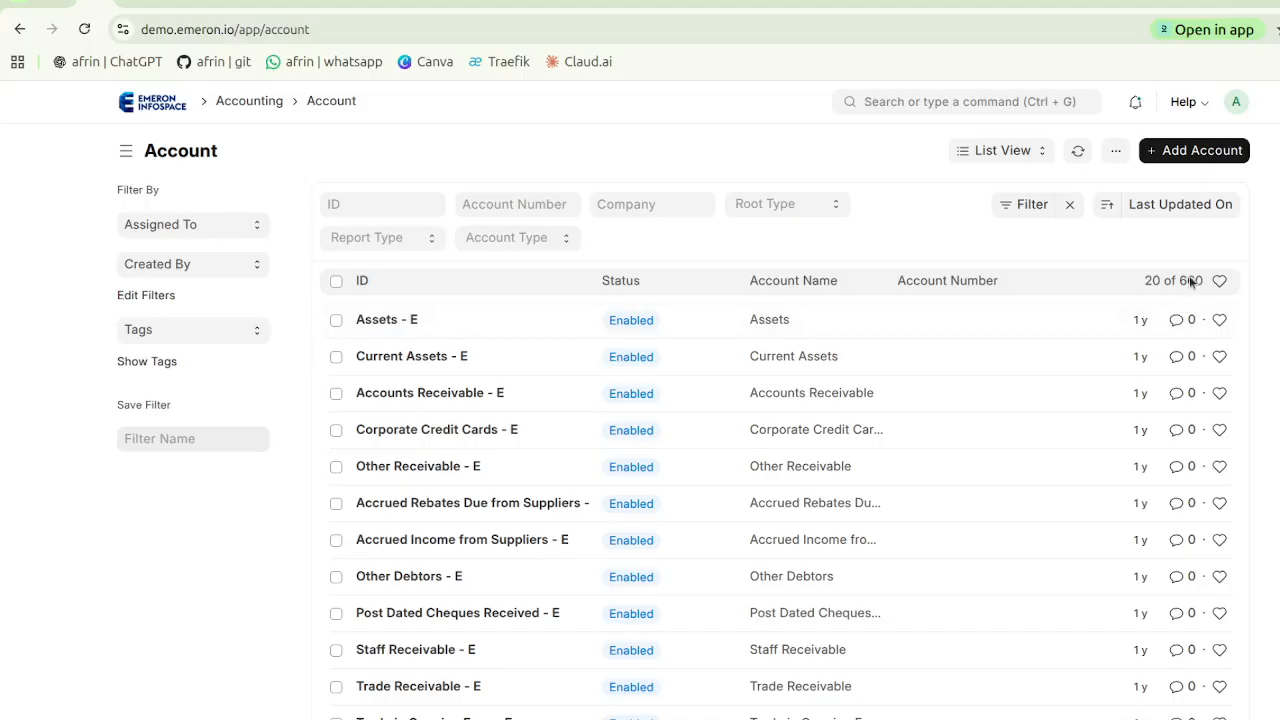
scroll(1006, 393, down, 4)
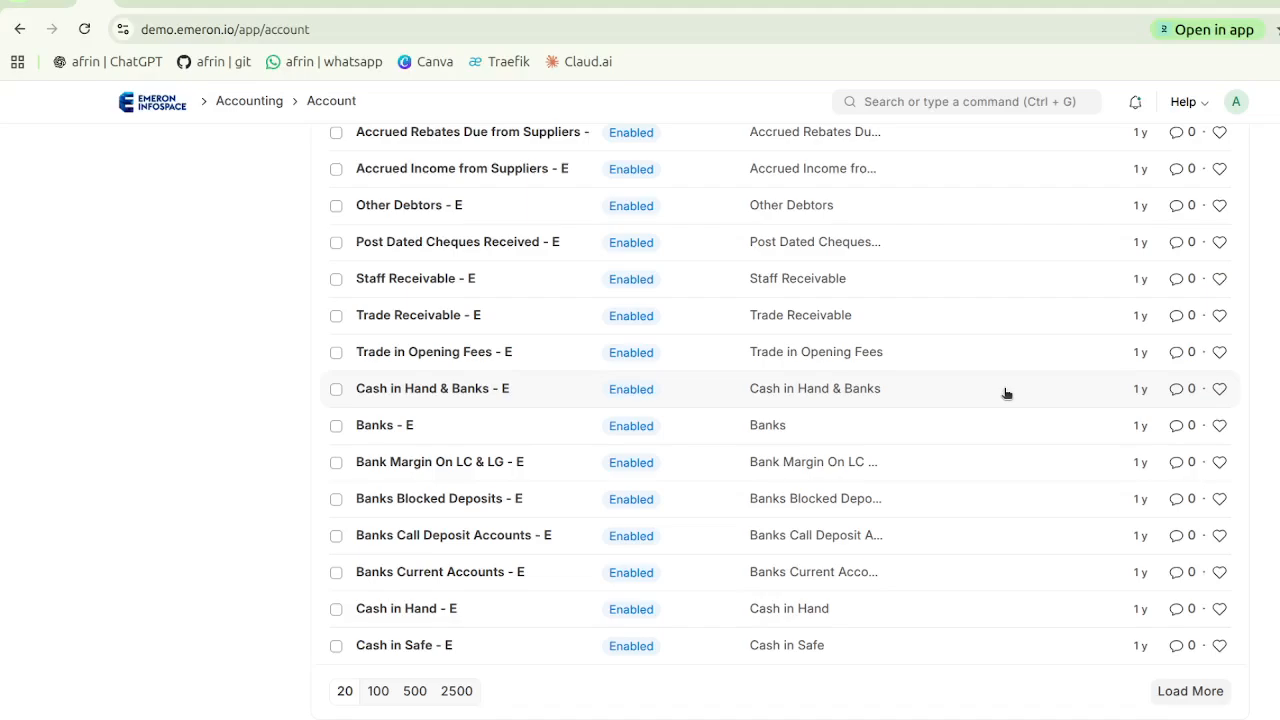
scroll(1006, 393, up, 1)
scroll(1004, 391, up, 5)
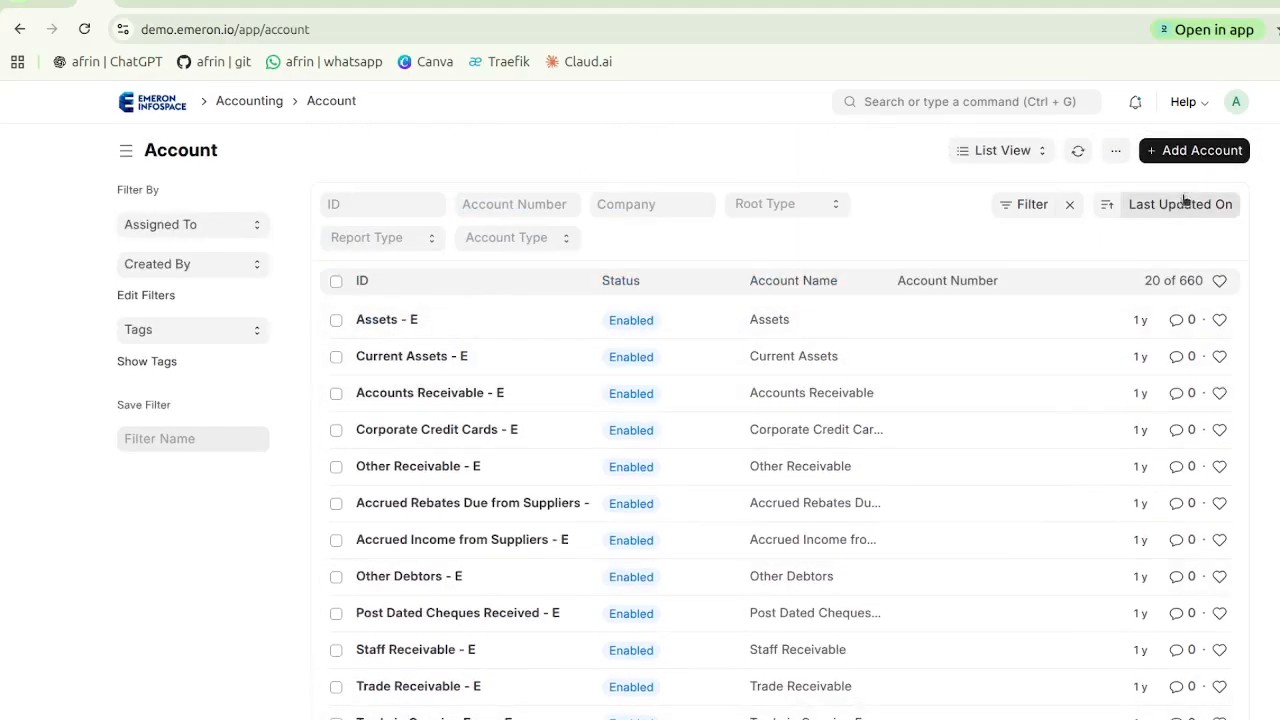
Step: Start a new account named Indirect Expenses with Expenses - ED as its parent account
click(1199, 151)
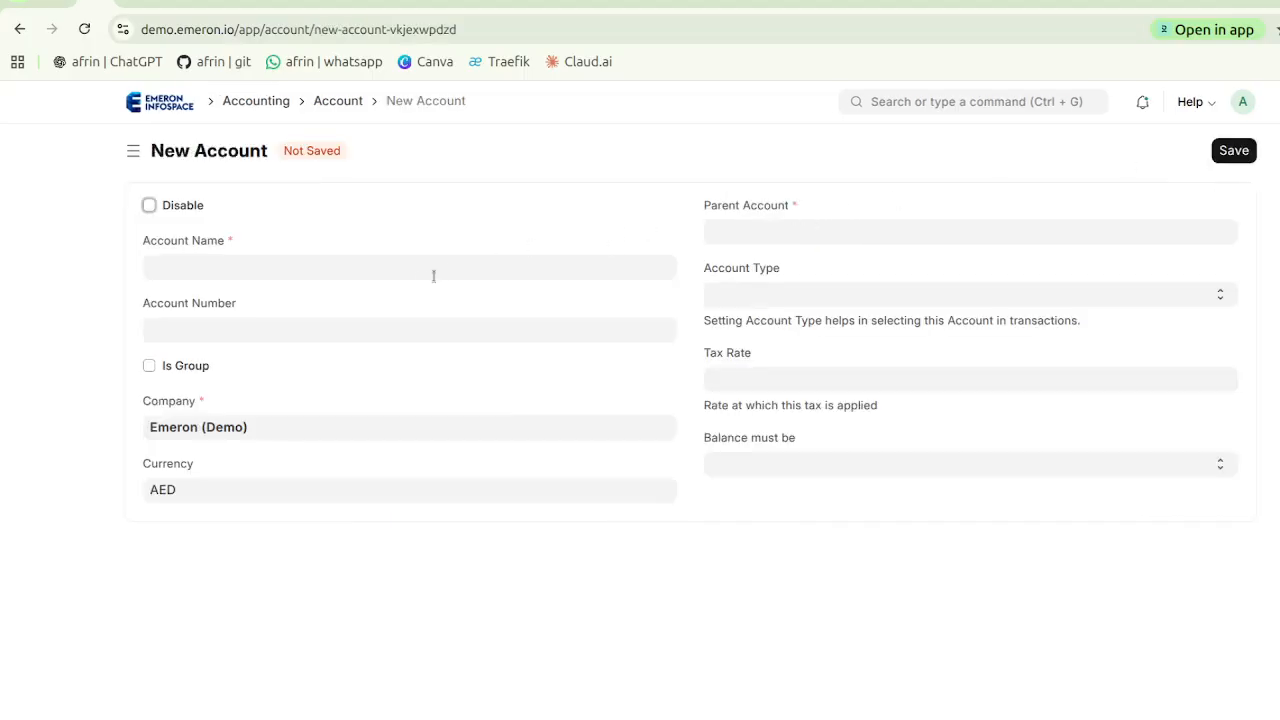
click(403, 270)
text(I)
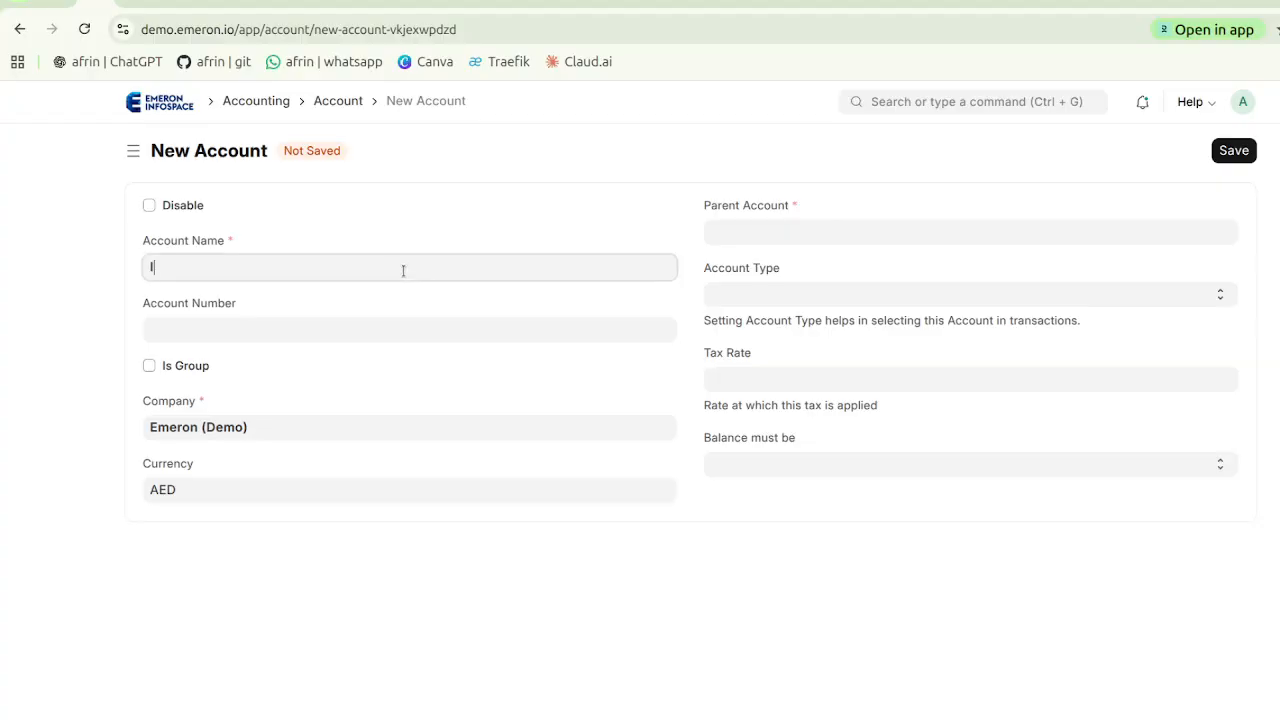
text(ndirect Expenses)
click(473, 219)
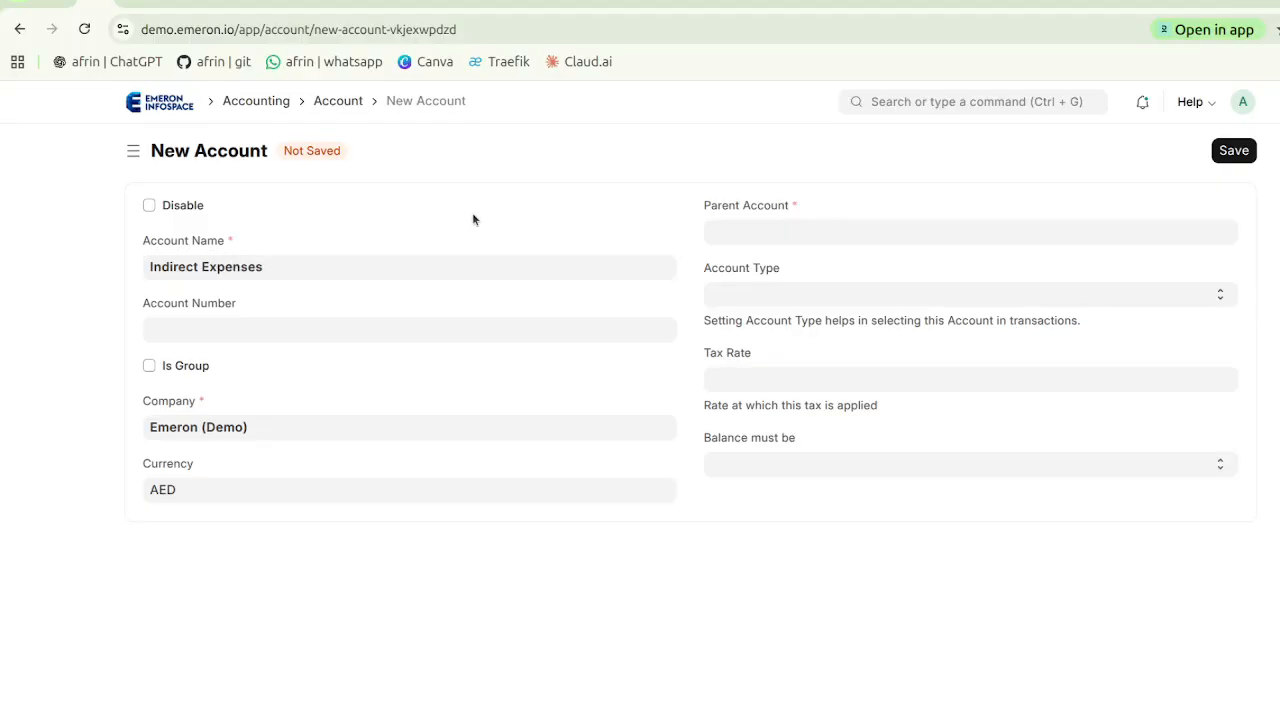
click(762, 238)
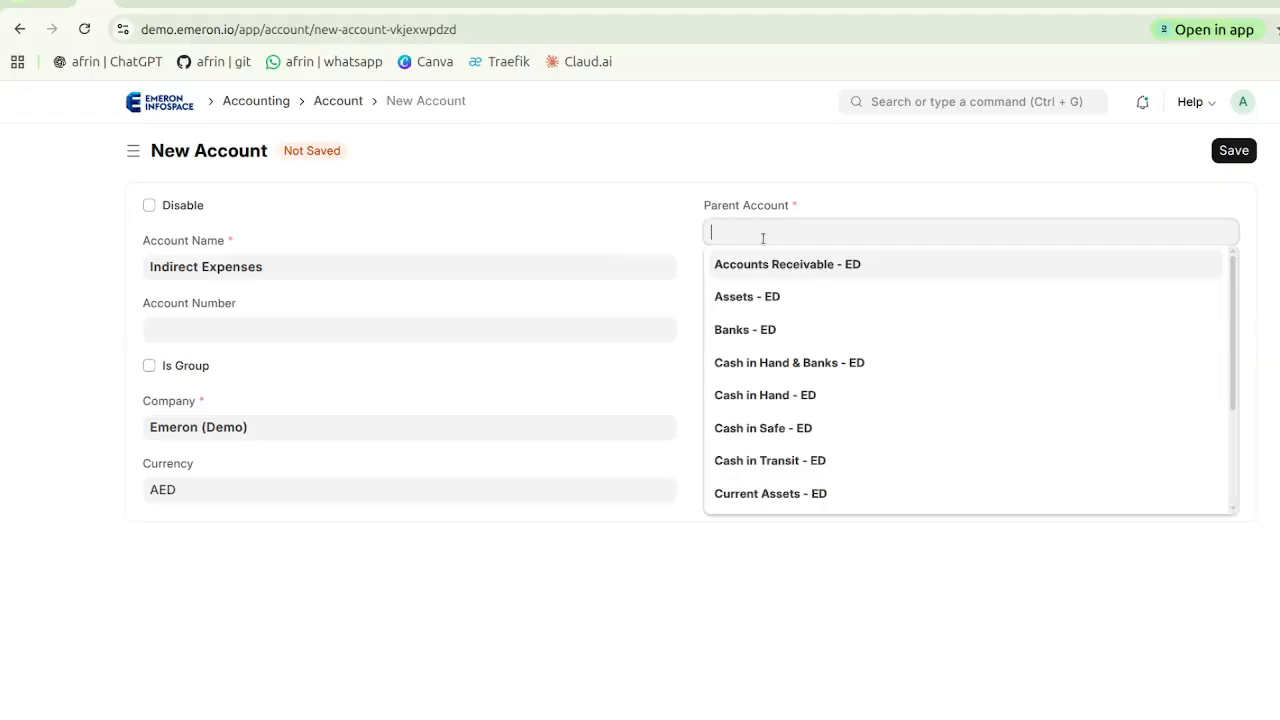
text(exp)
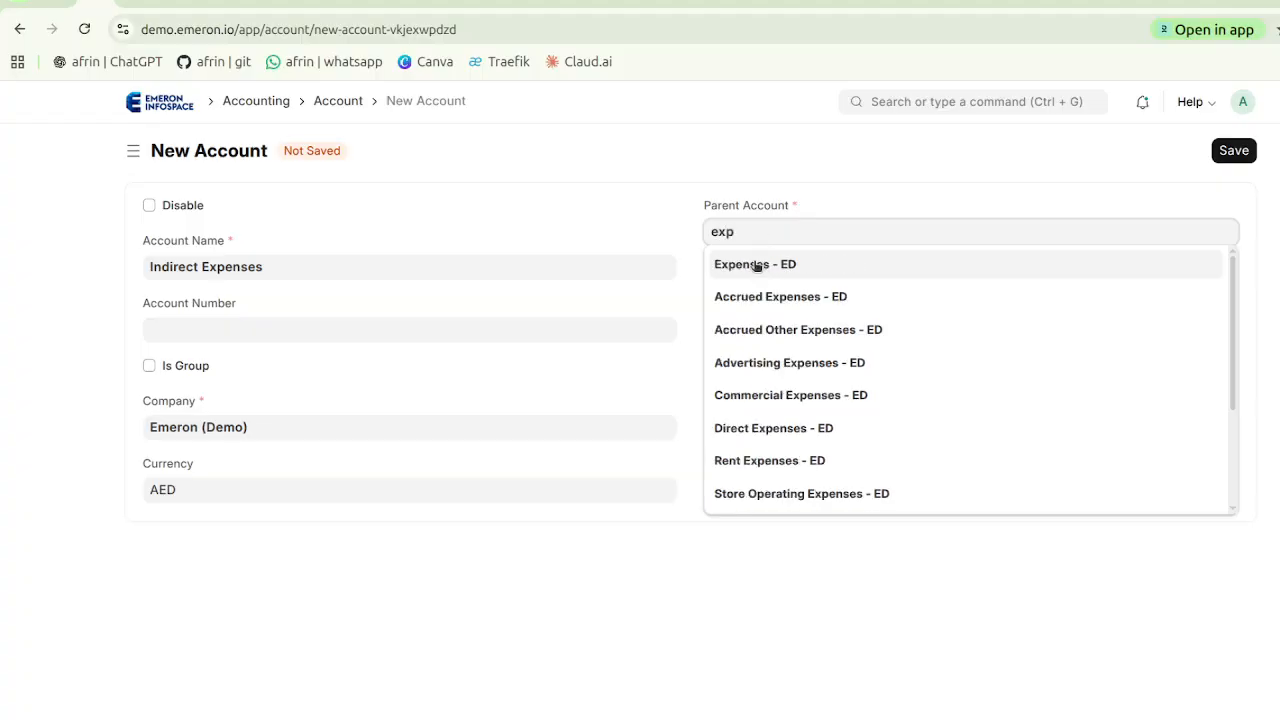
click(757, 266)
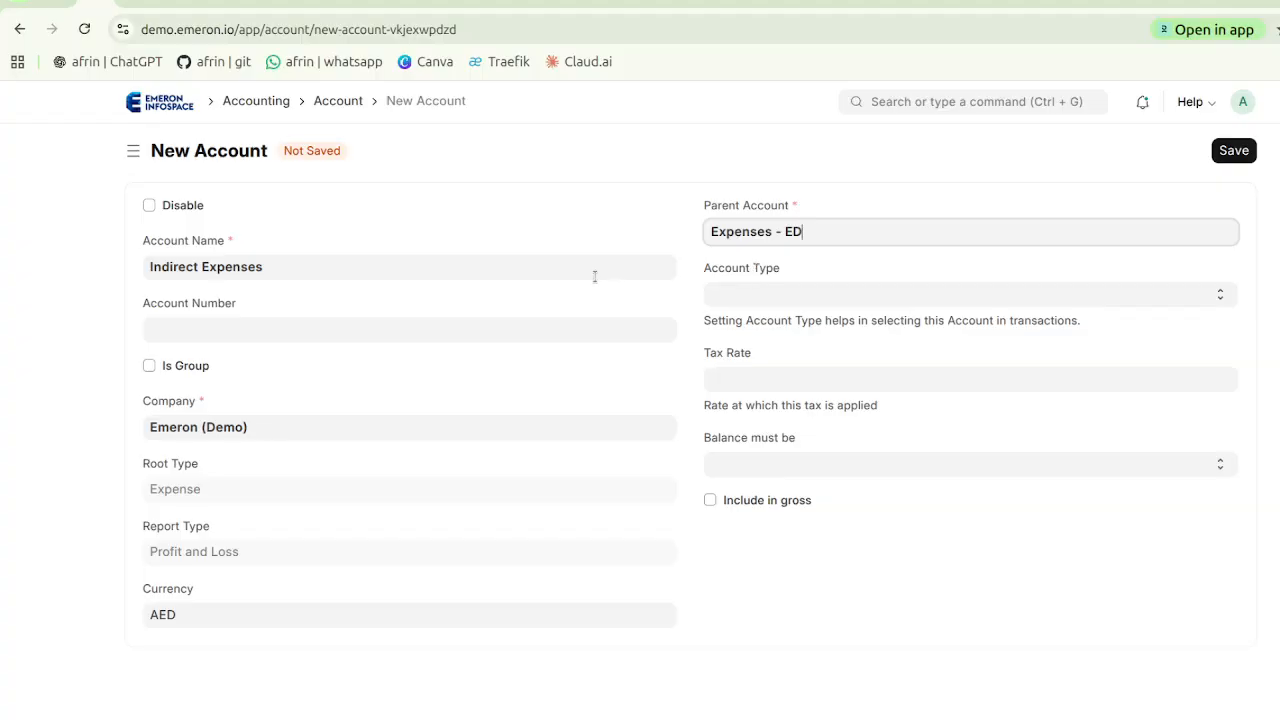
Step: Mark the new Indirect Expenses account as a group, comparing the form with the group option on and off
click(149, 366)
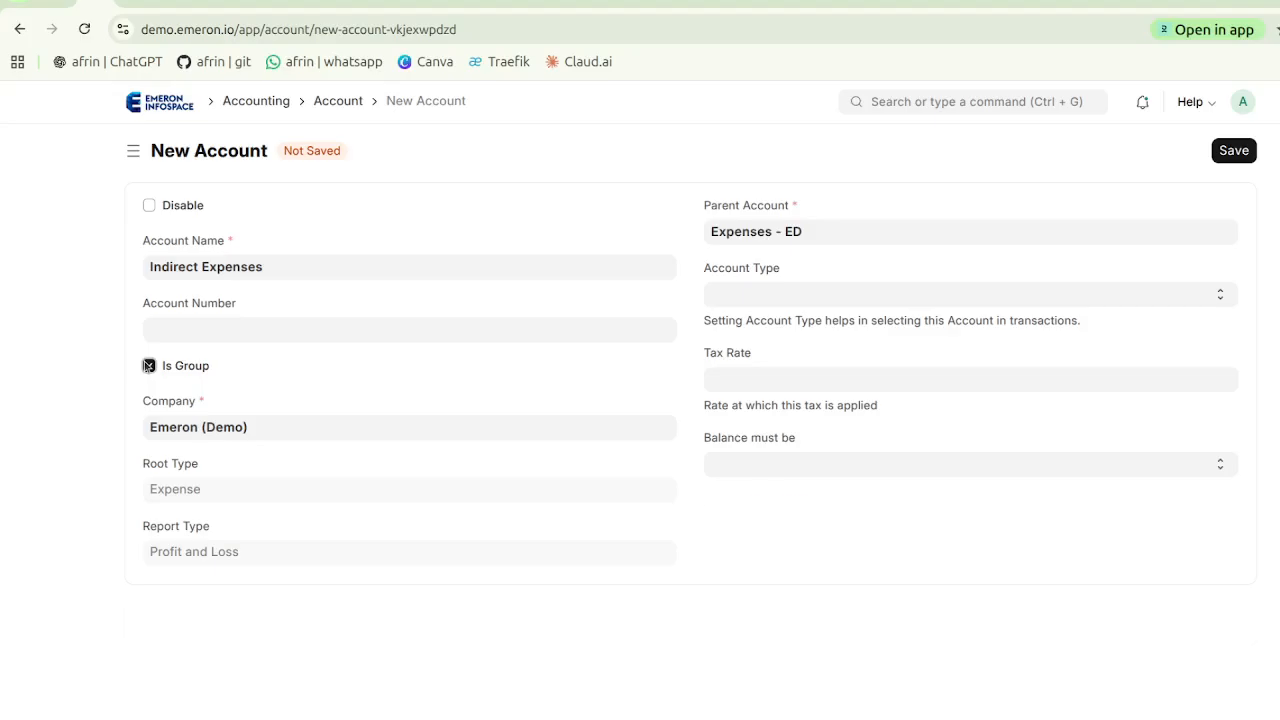
click(149, 366)
click(149, 366)
click(149, 366)
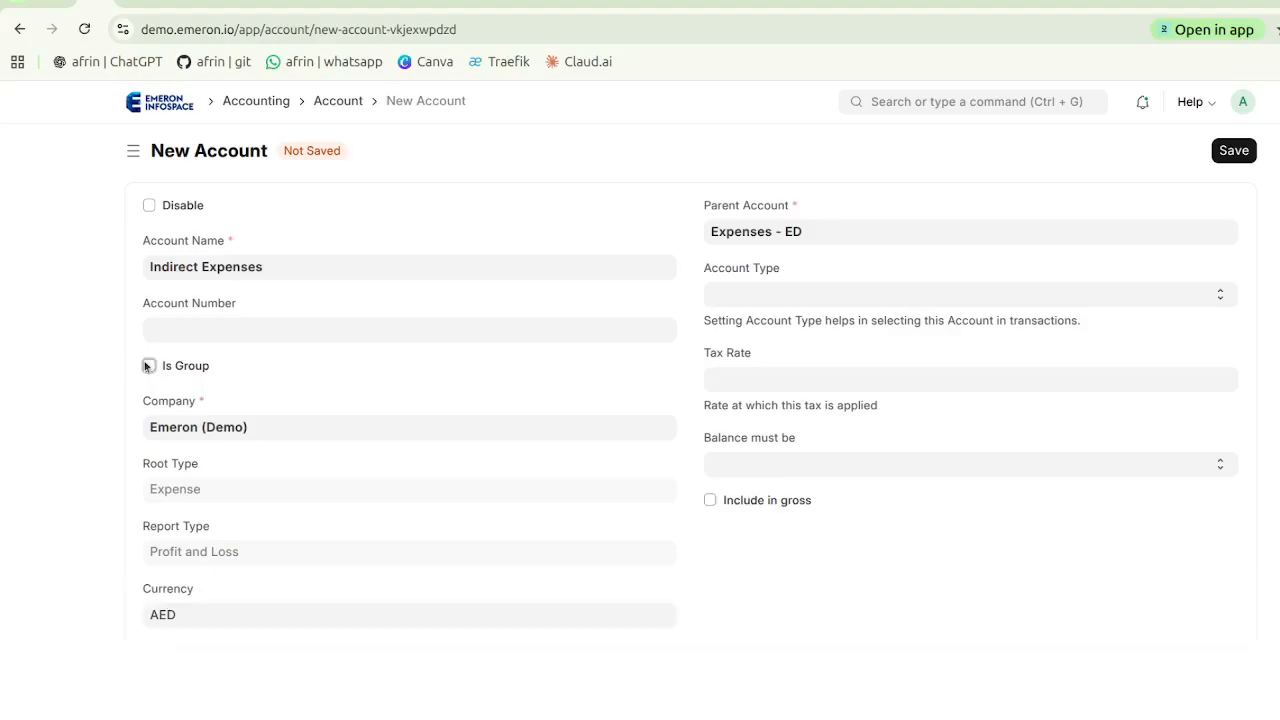
click(149, 366)
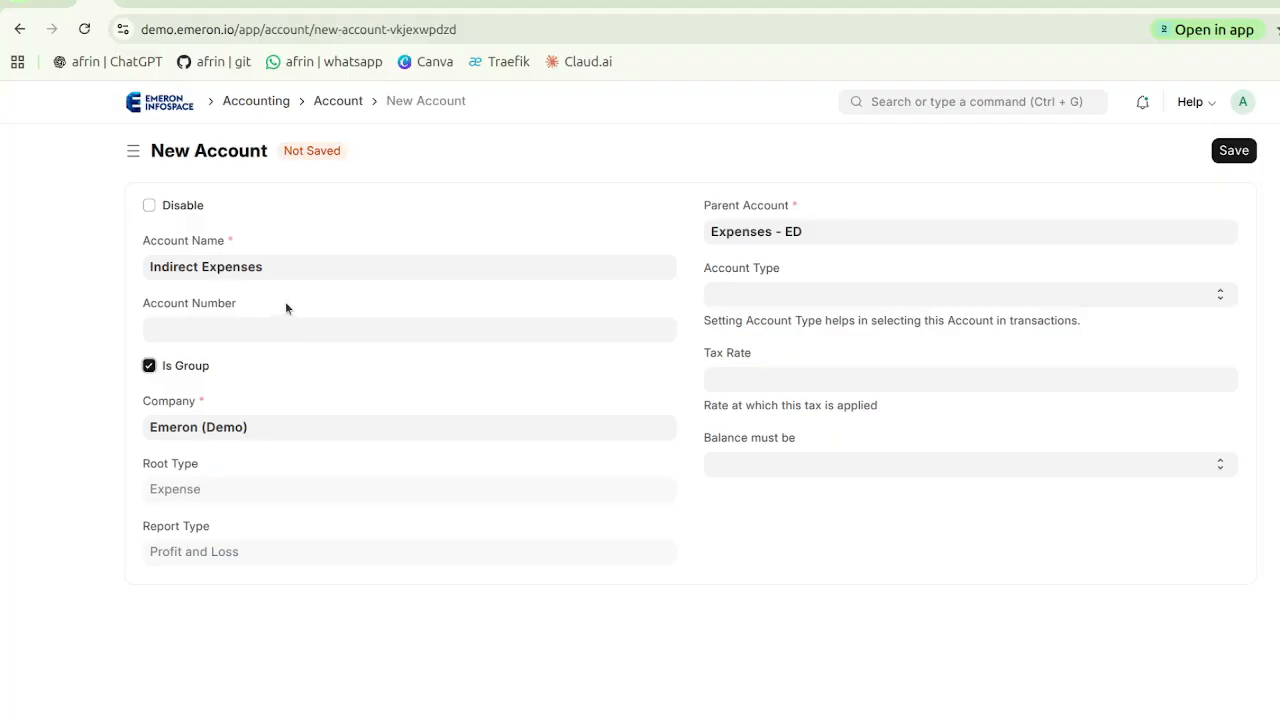
click(149, 366)
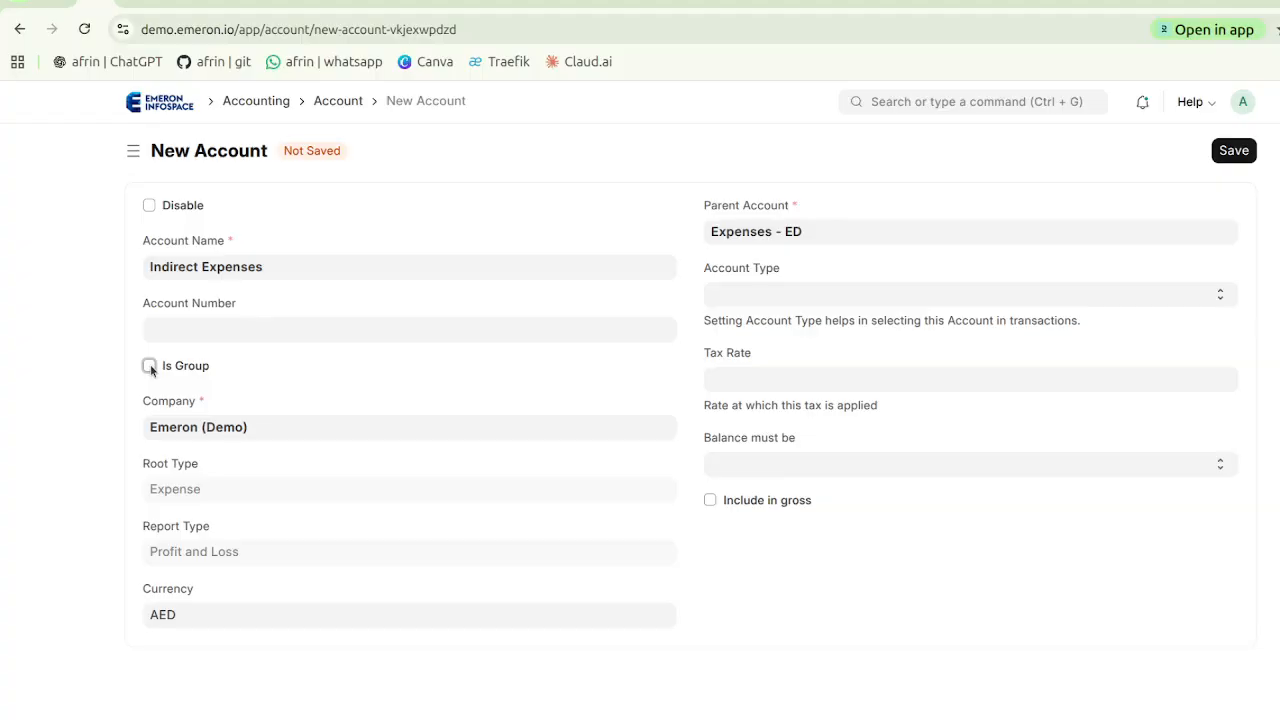
click(149, 366)
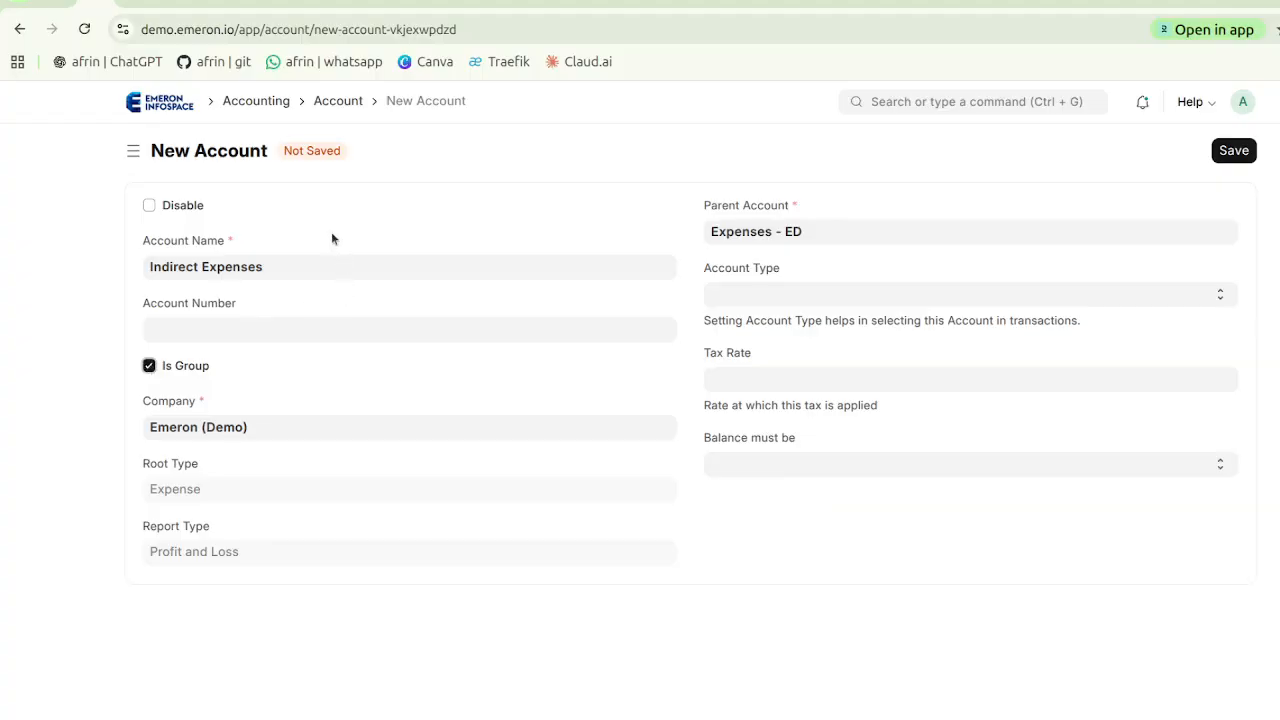
Step: Return to the Account list, inspect the bulk actions available for Assets - E, and clear the selection
click(338, 101)
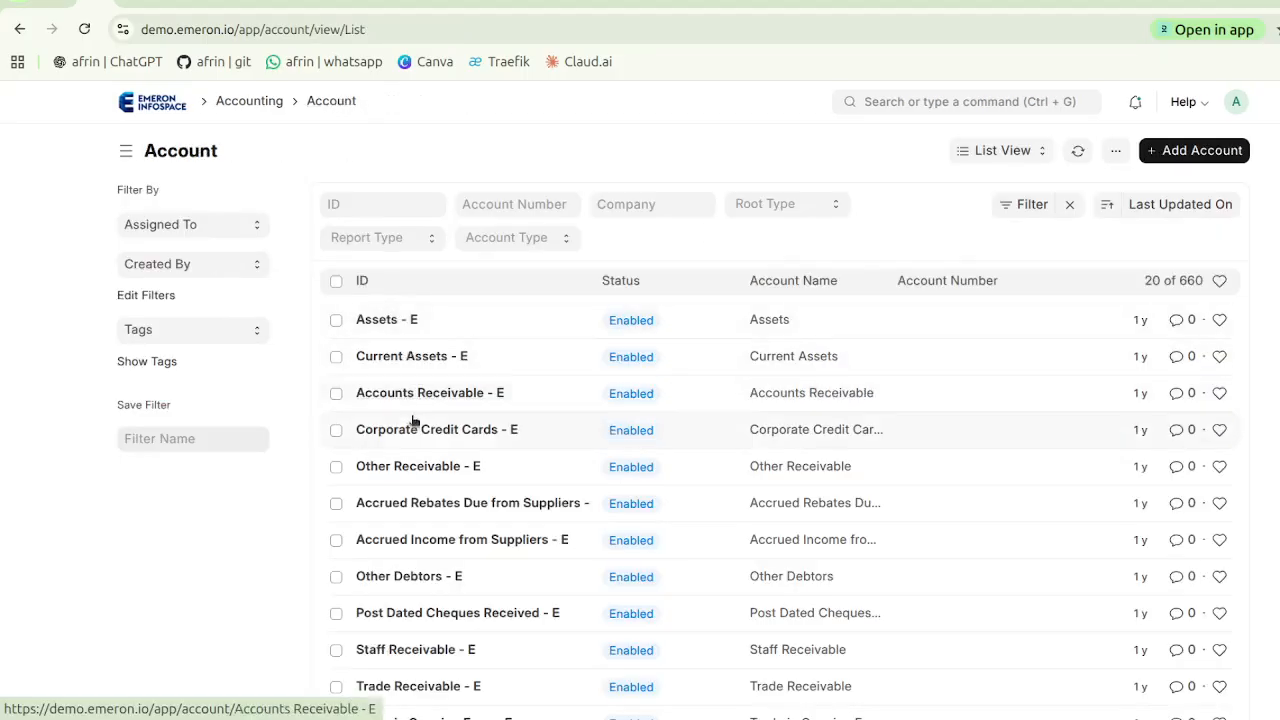
click(336, 320)
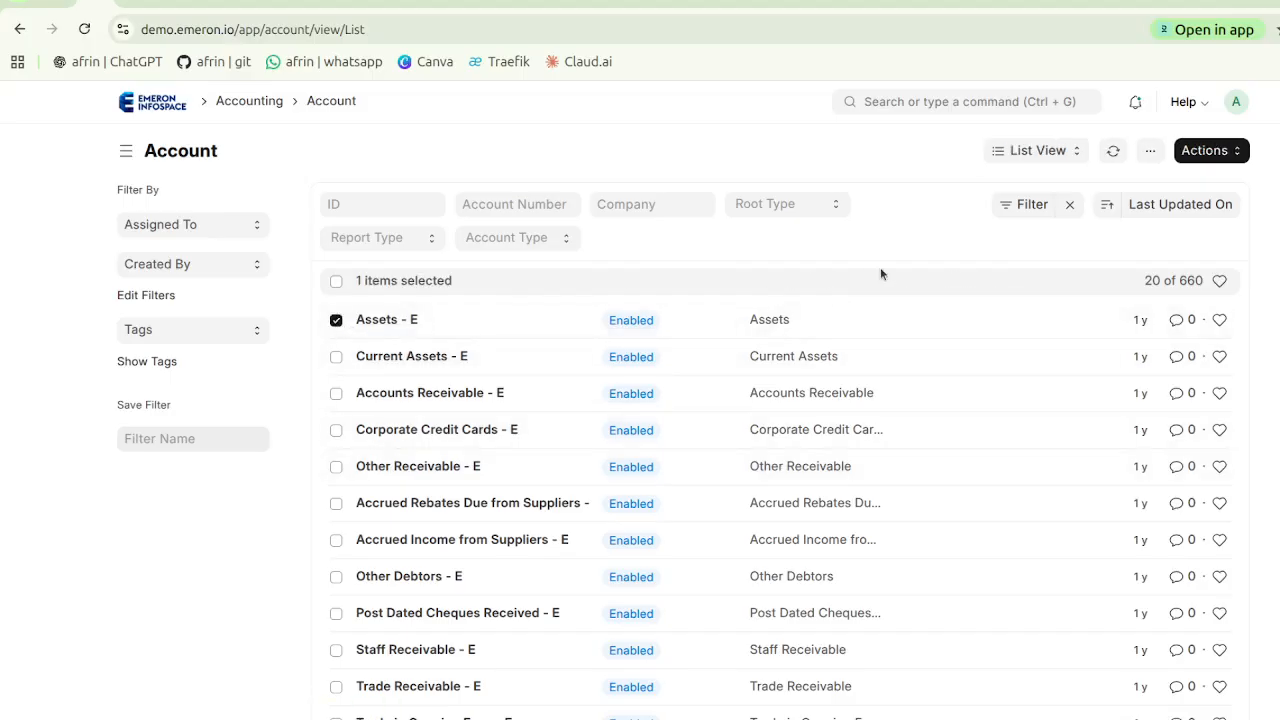
click(1191, 158)
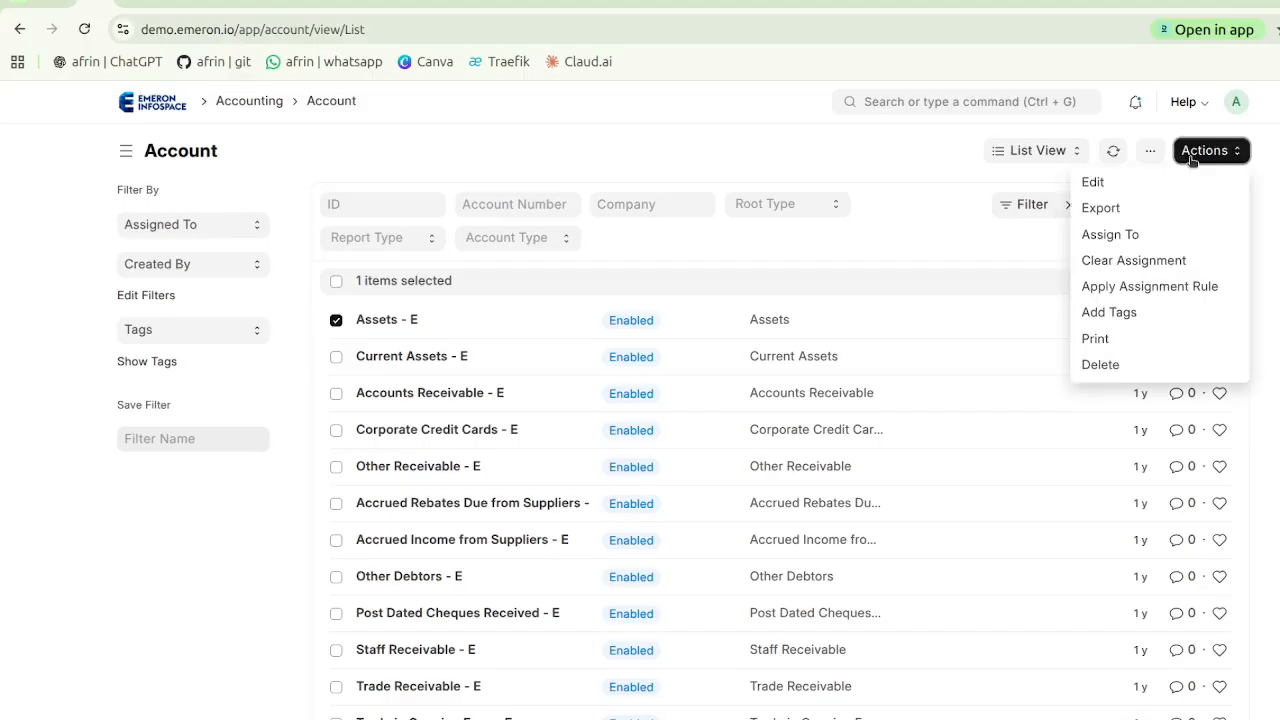
click(795, 161)
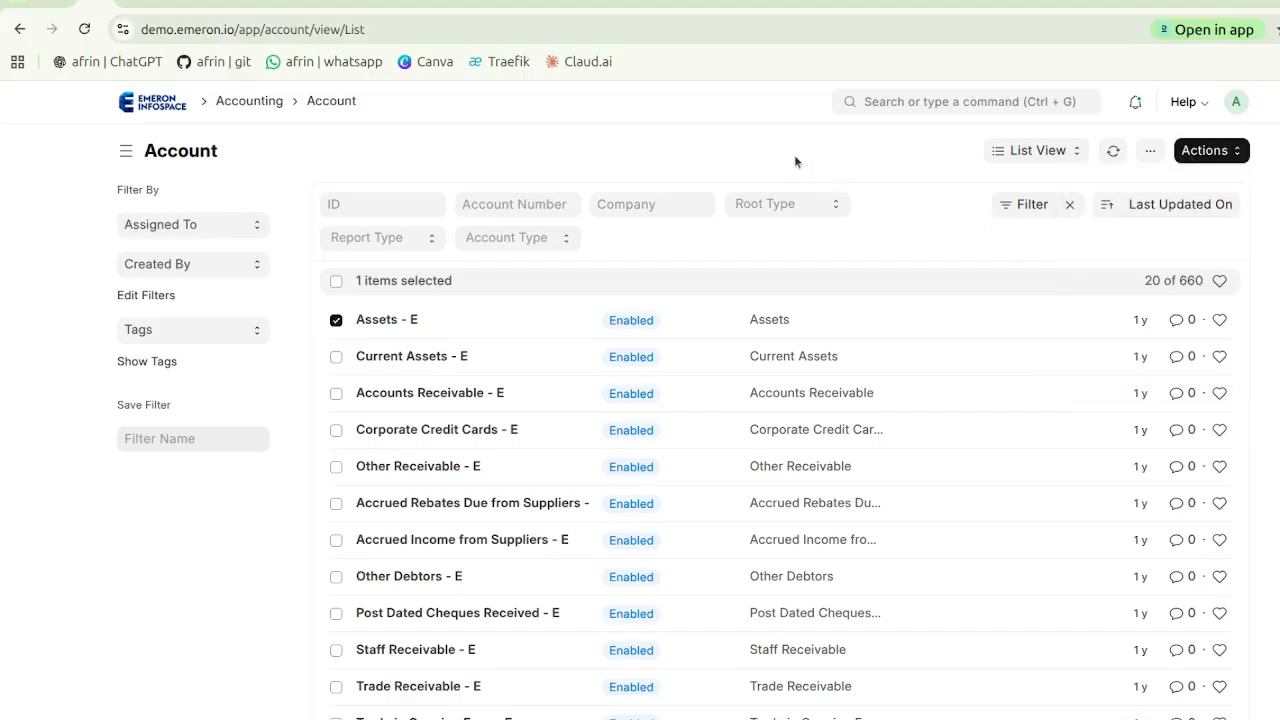
click(336, 320)
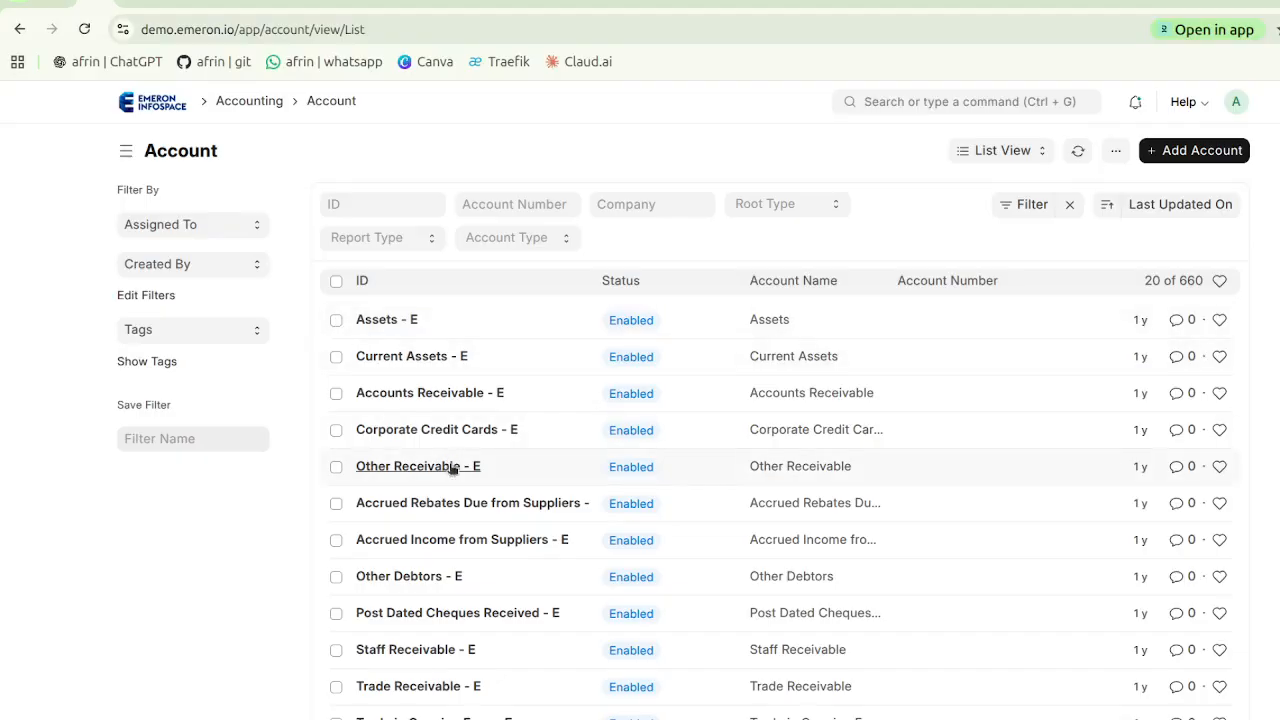
scroll(449, 466, down, 4)
scroll(449, 466, up, 4)
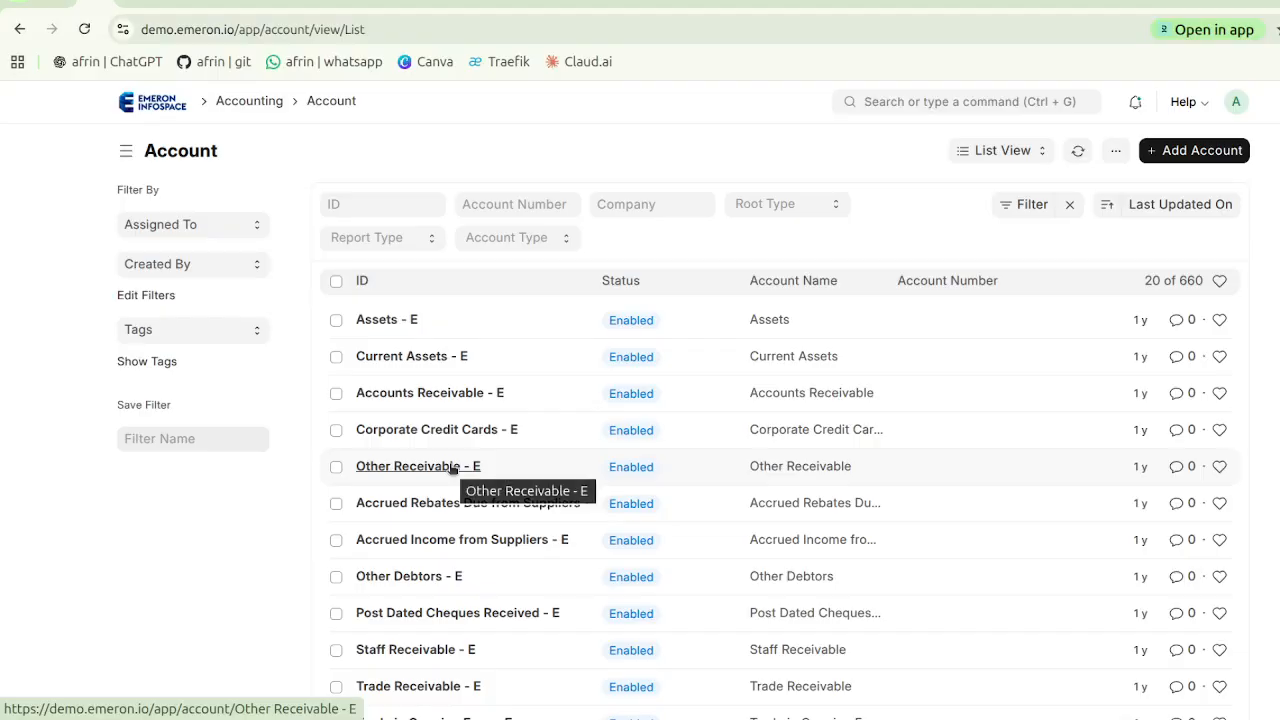
scroll(449, 466, down, 3)
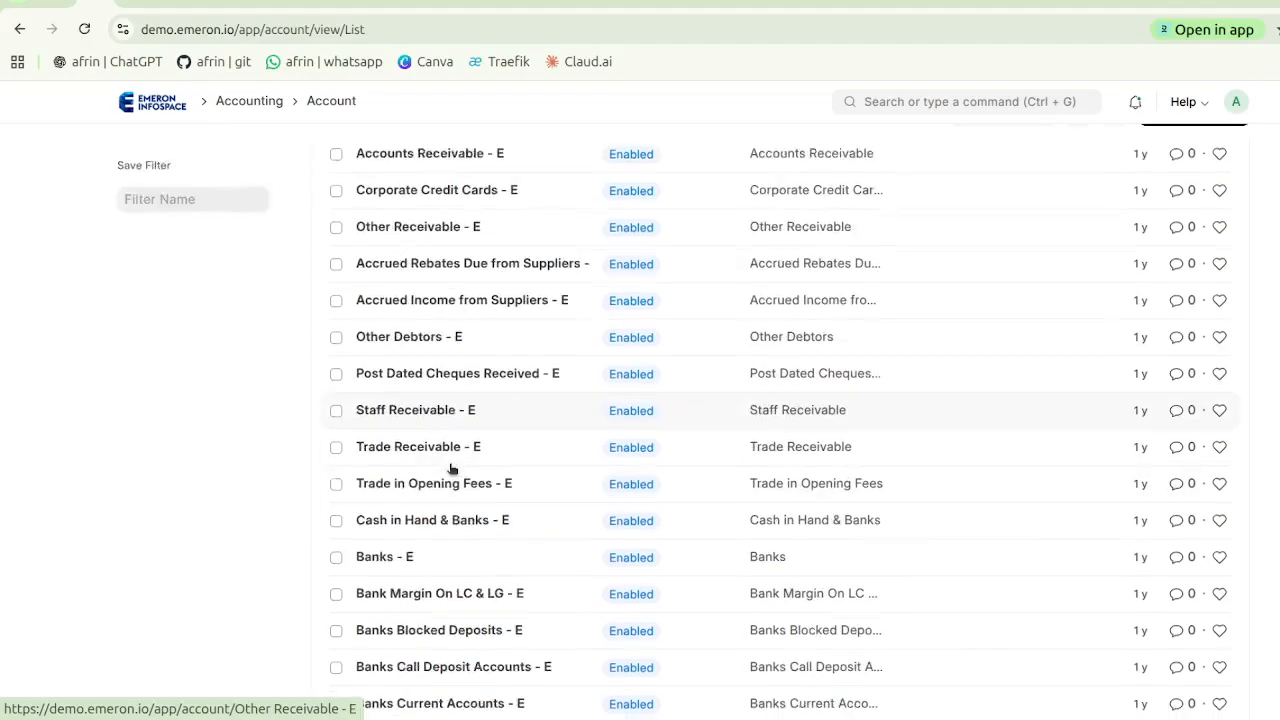
scroll(449, 466, up, 3)
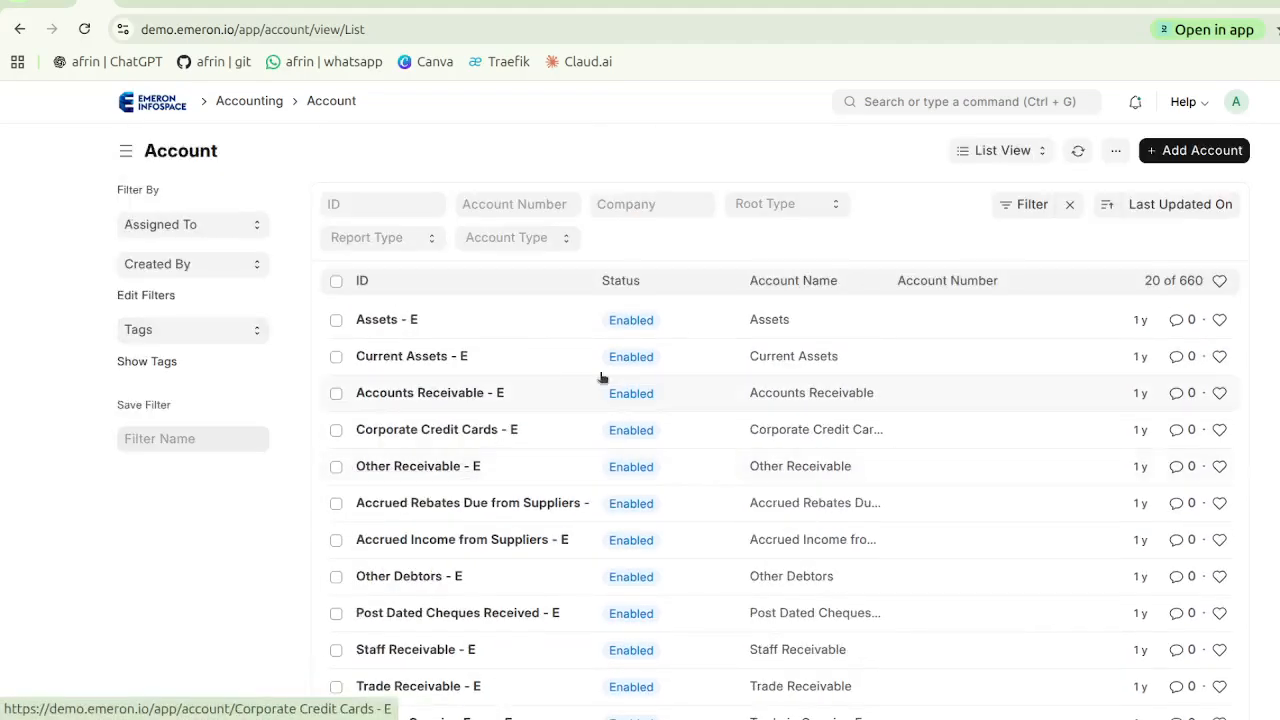
Step: Search for the Company list, open the Emeron (Demo) company record and look over its general details
click(940, 101)
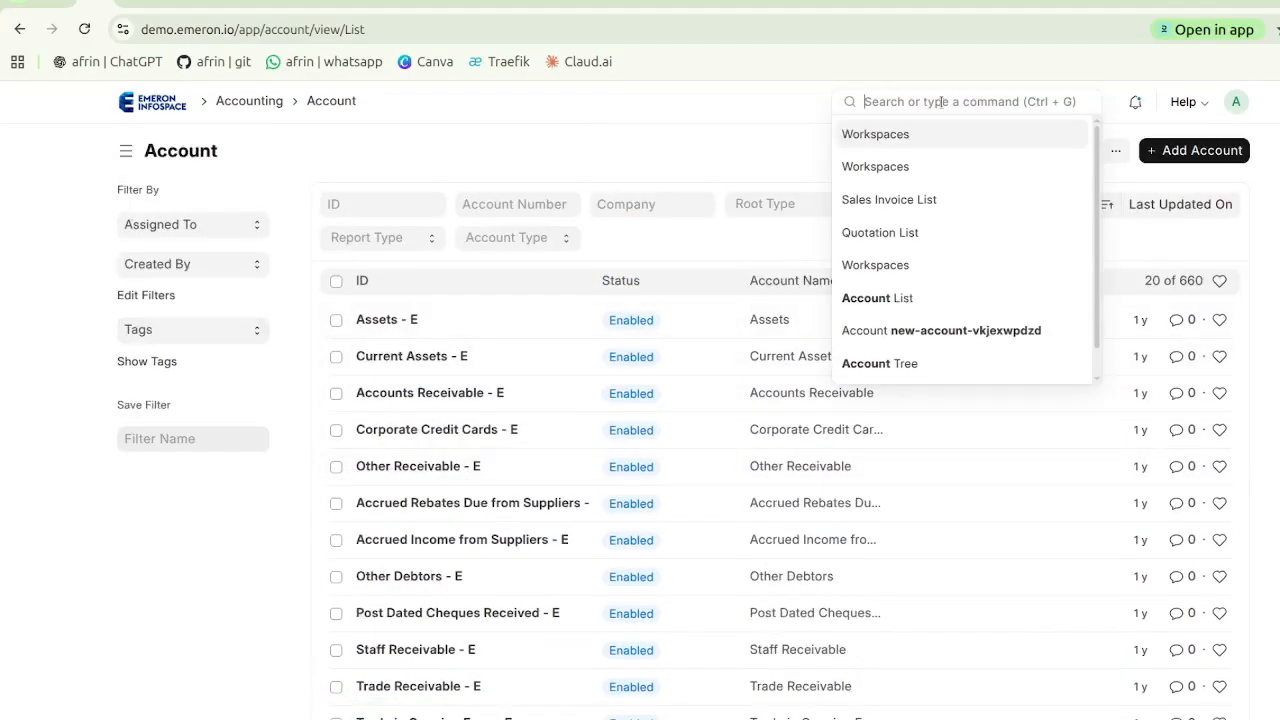
text(compn)
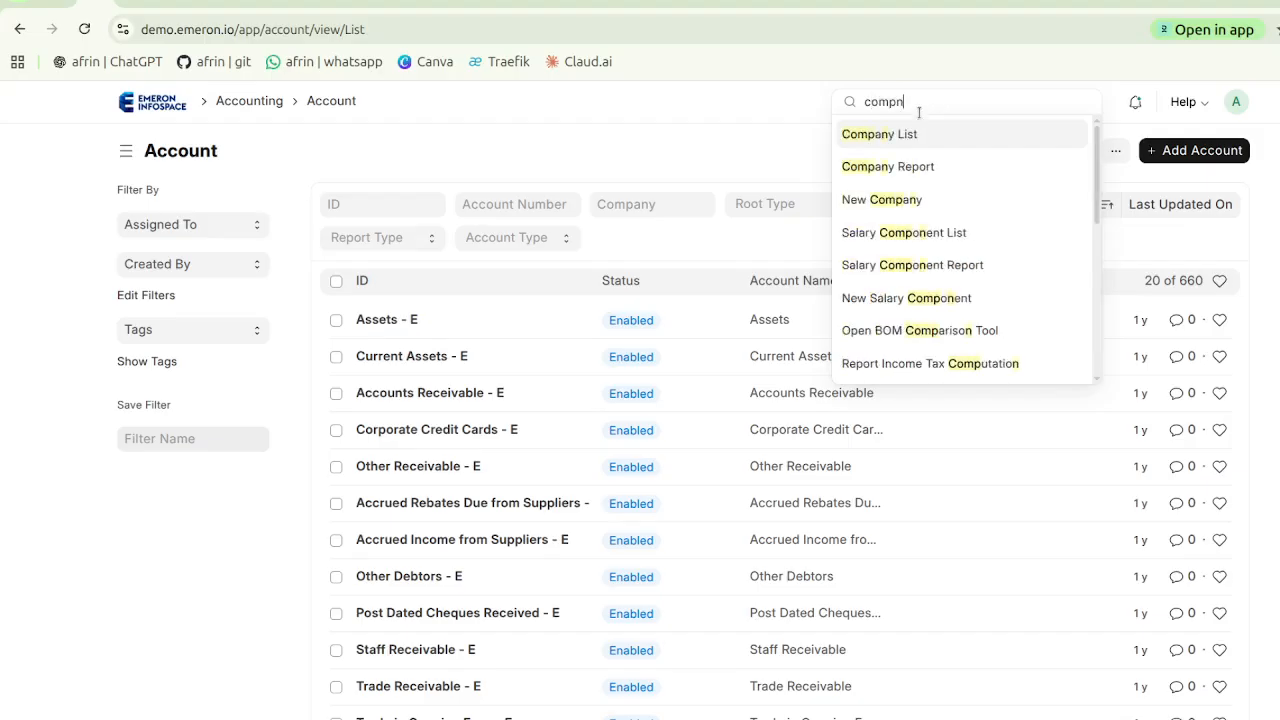
click(900, 135)
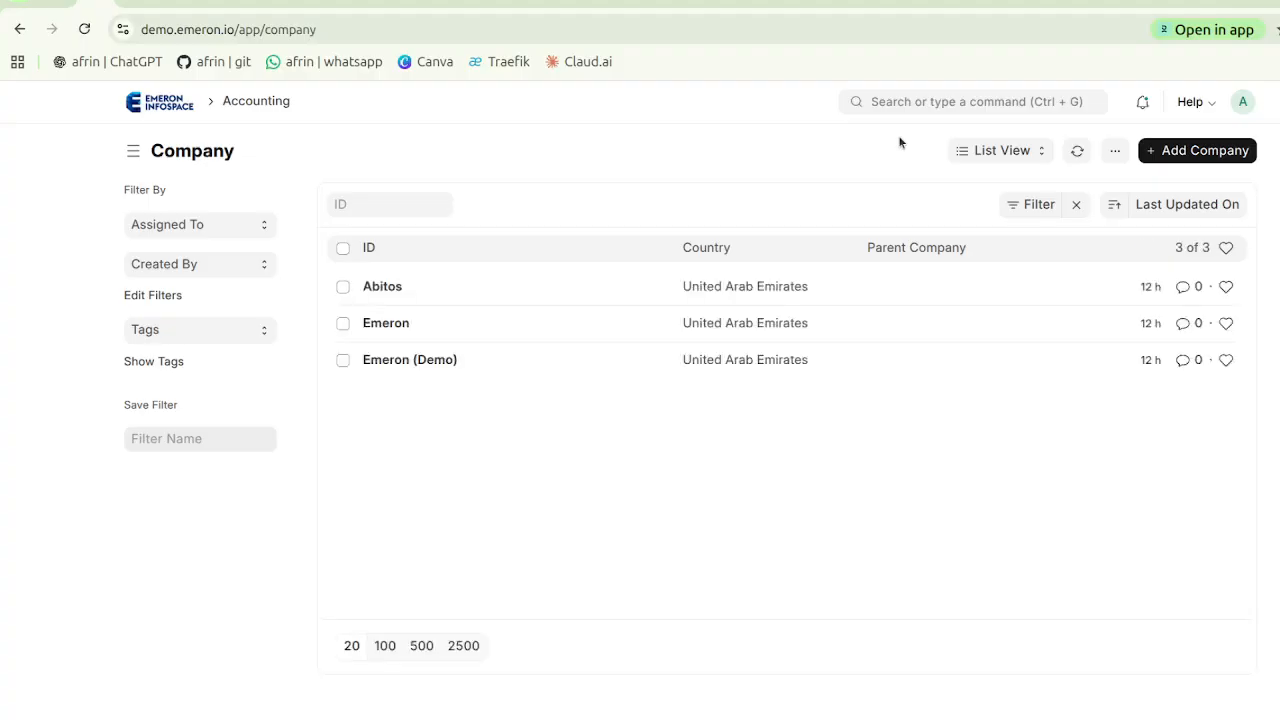
click(503, 360)
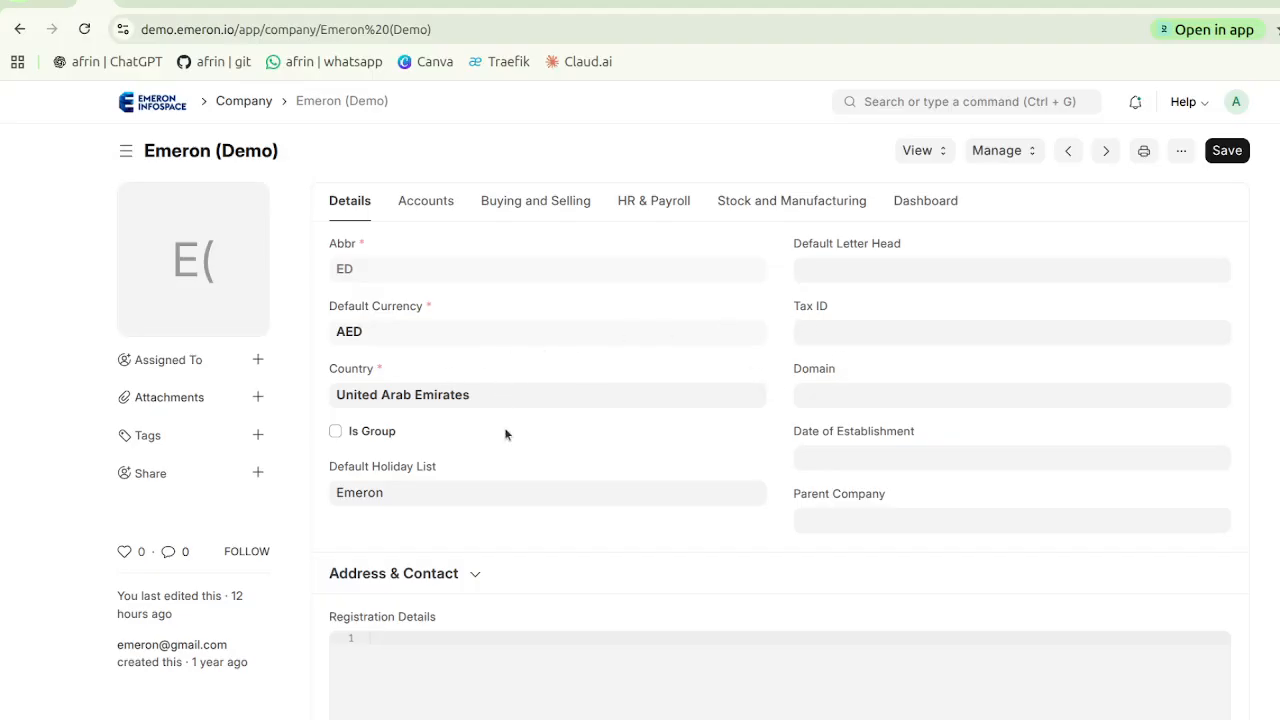
scroll(505, 432, down, 4)
scroll(505, 430, down, 1)
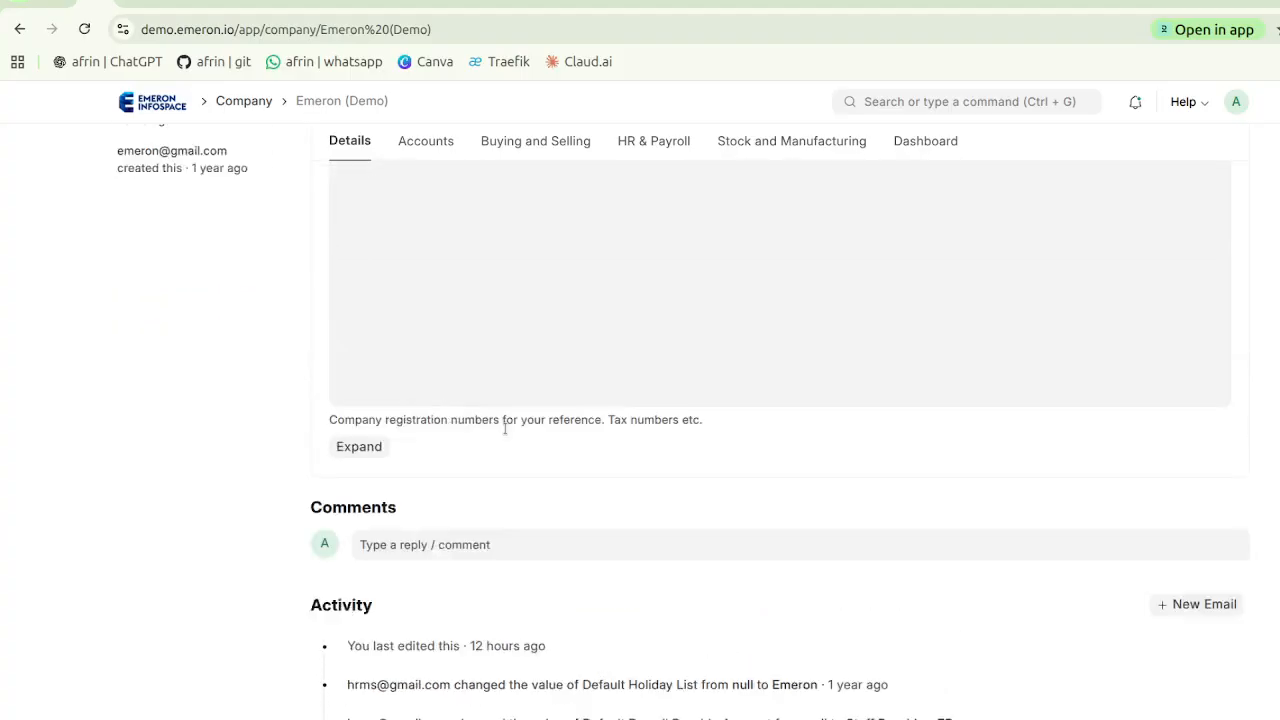
scroll(505, 430, up, 5)
Step: Show the accounts settings of Emeron (Demo) and inspect its default receivable and payable accounts
click(424, 203)
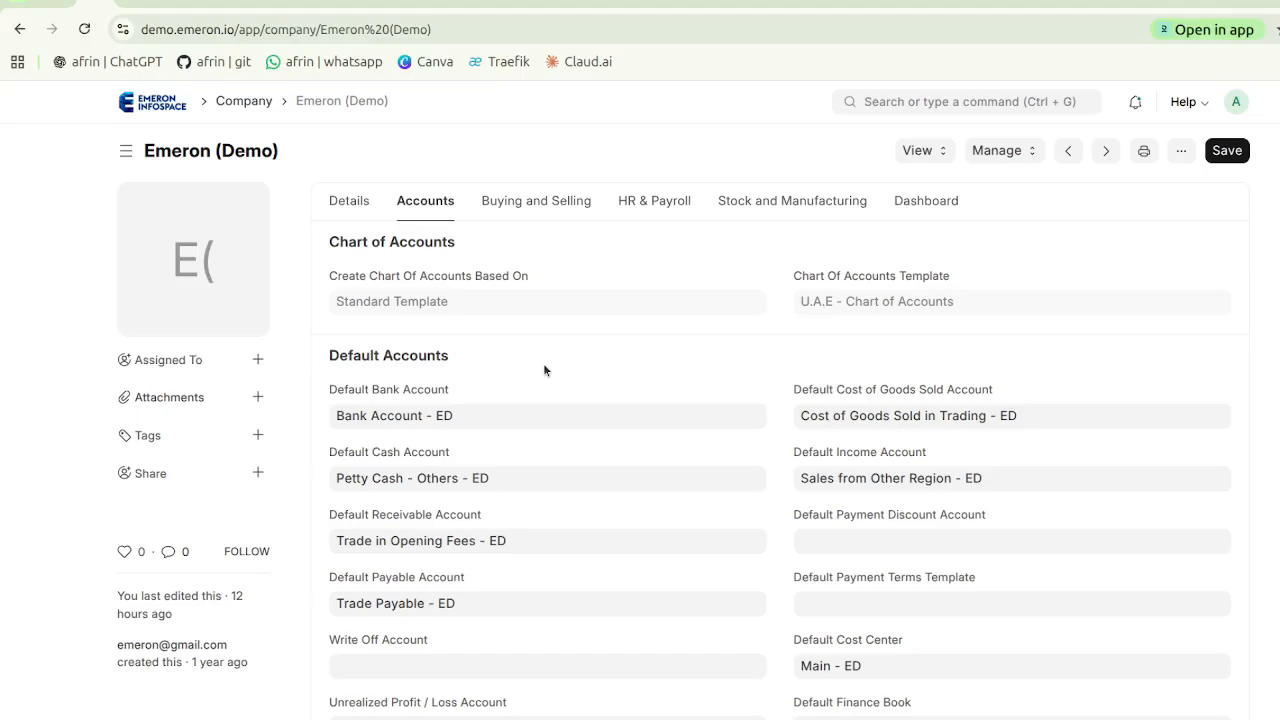
scroll(543, 370, down, 2)
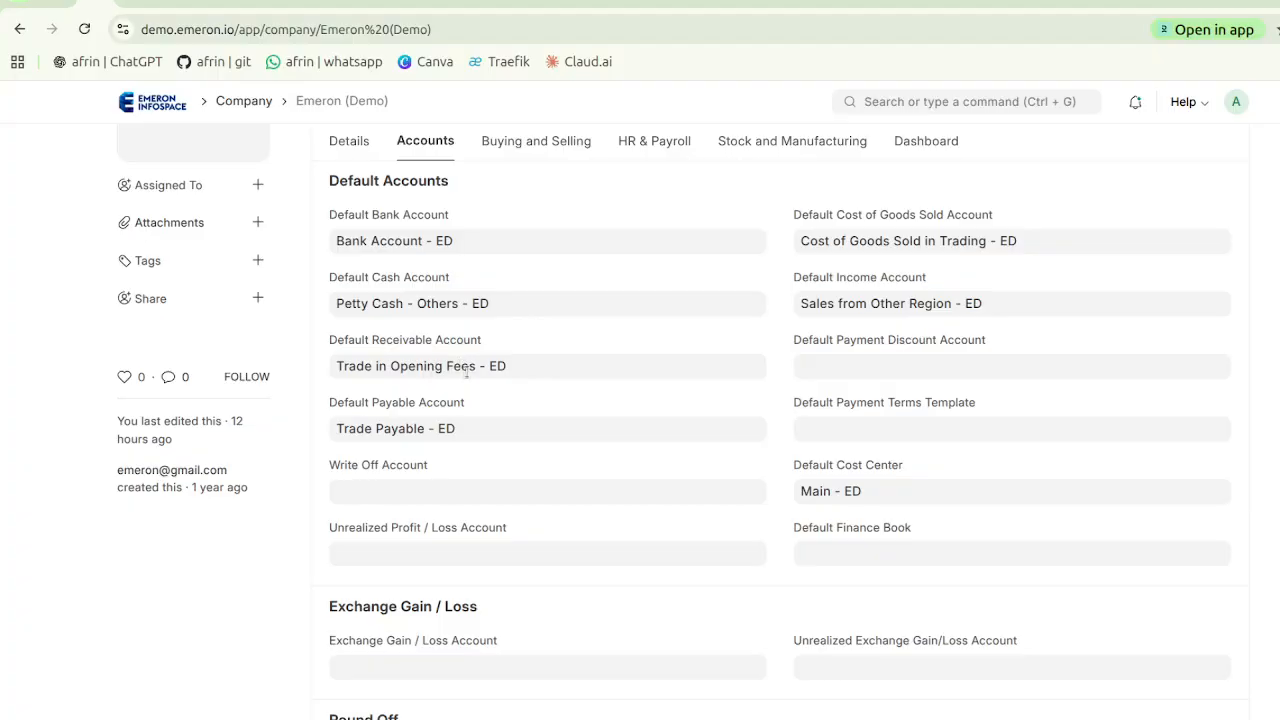
click(541, 357)
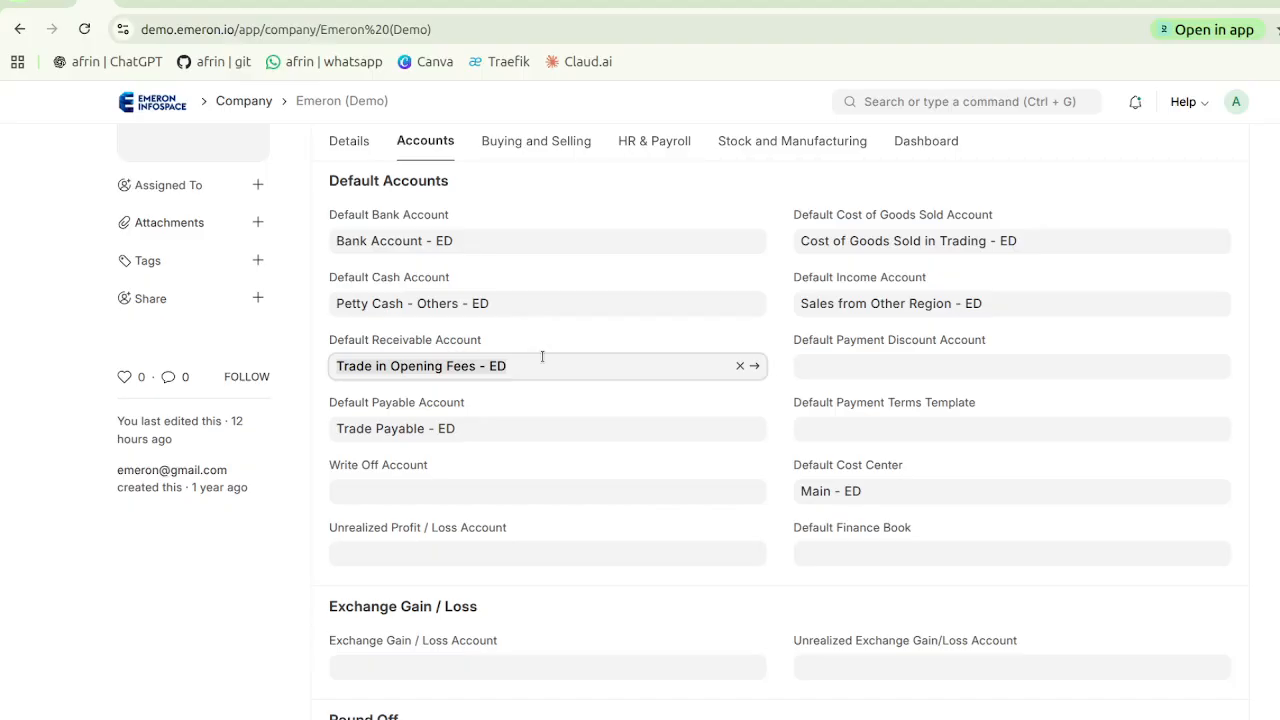
click(512, 426)
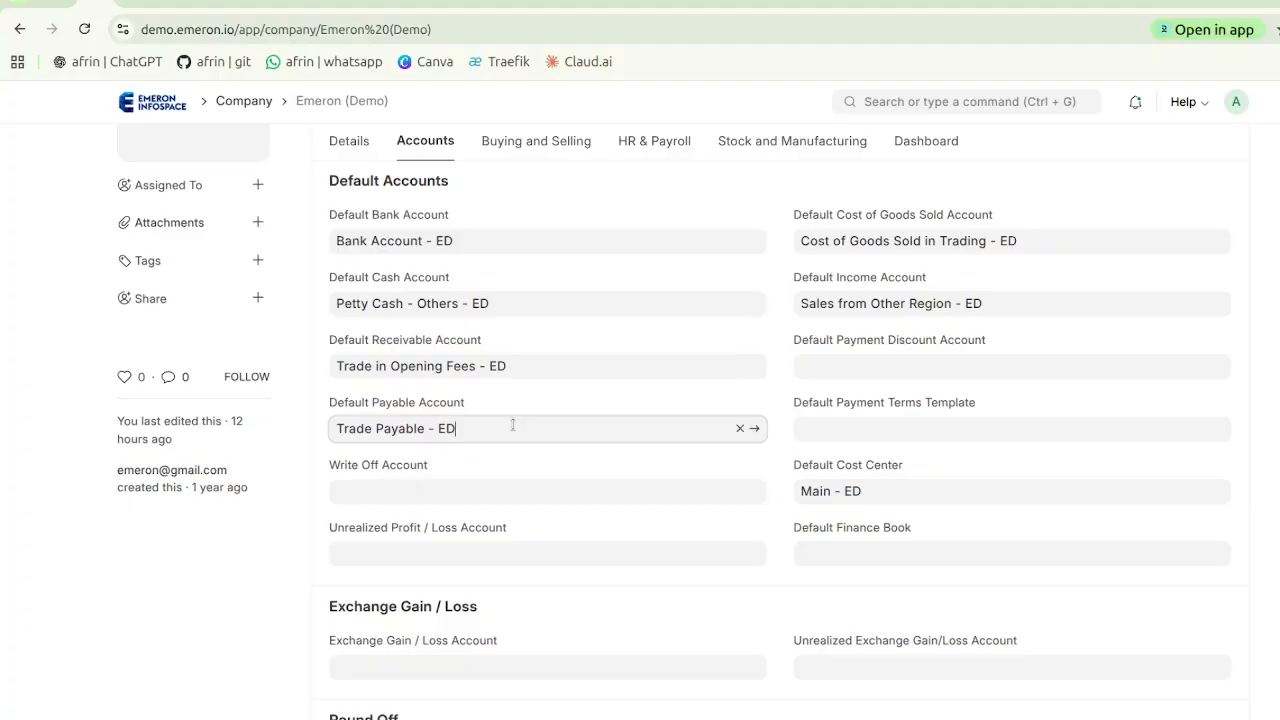
Step: Review the company's remaining account settings, from exchange gain/loss and round off through fixed asset defaults, and return to the default accounts
scroll(512, 426, down, 4)
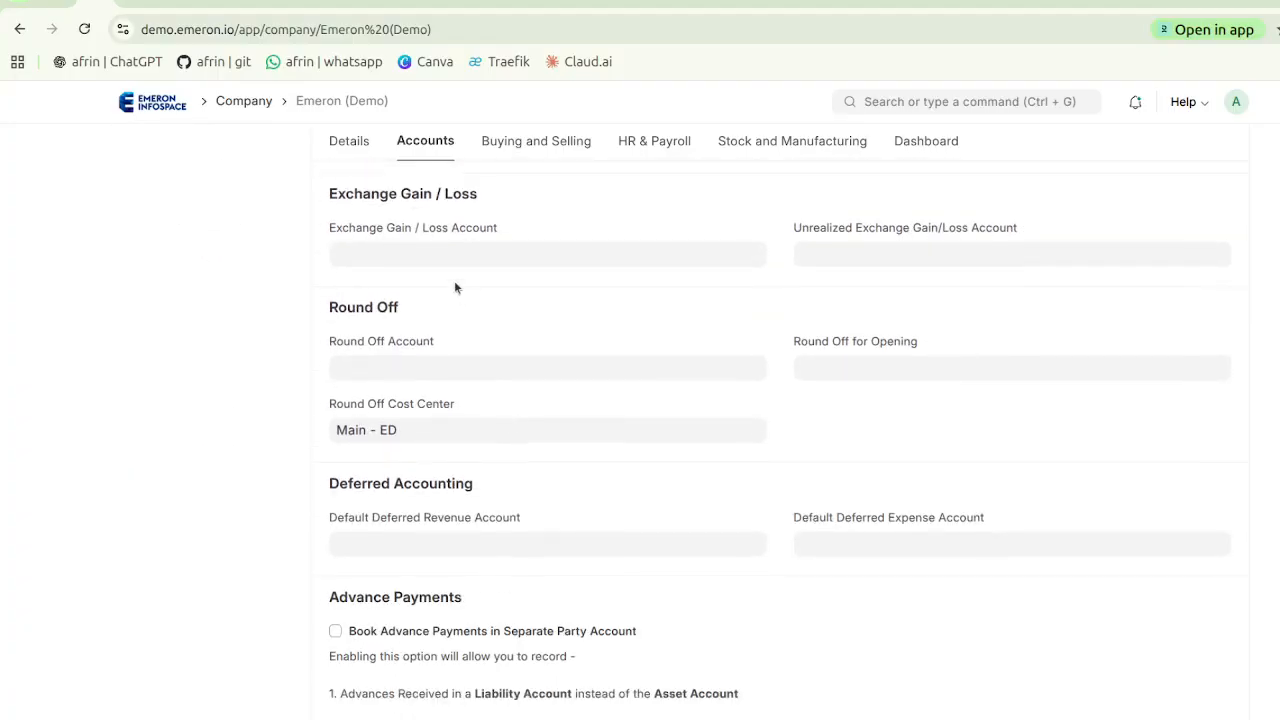
scroll(540, 278, down, 3)
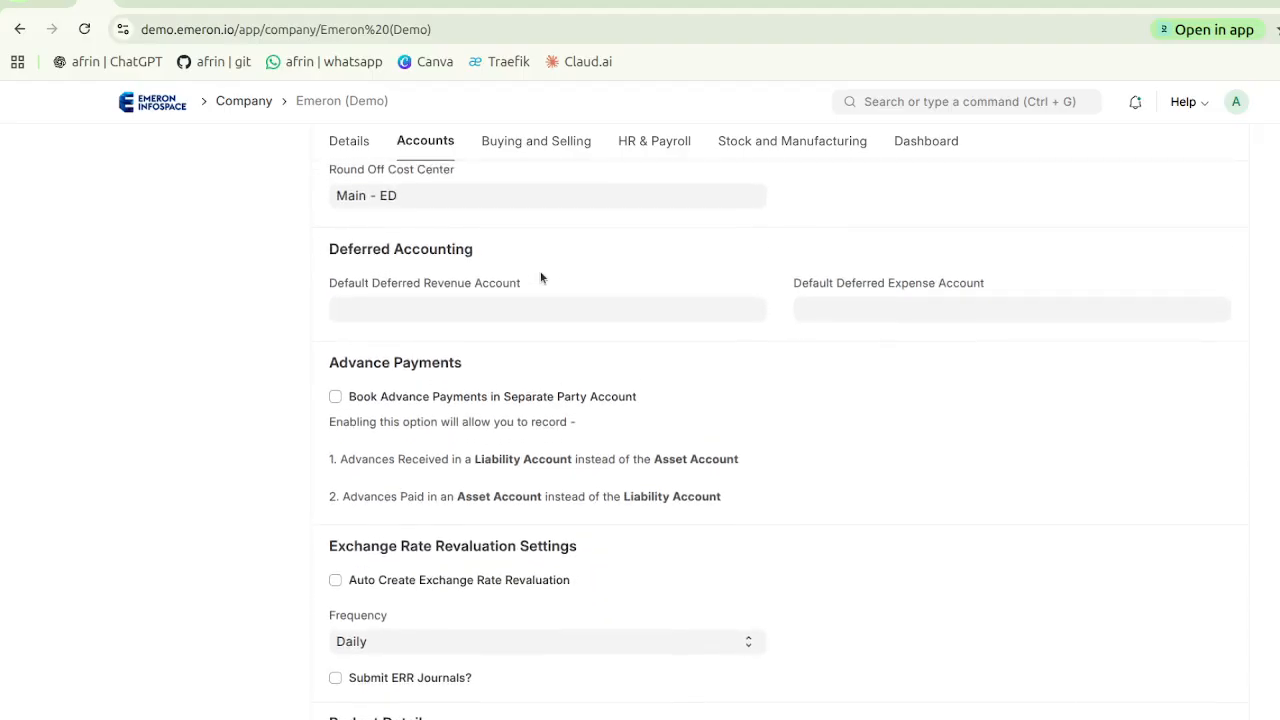
scroll(540, 278, down, 4)
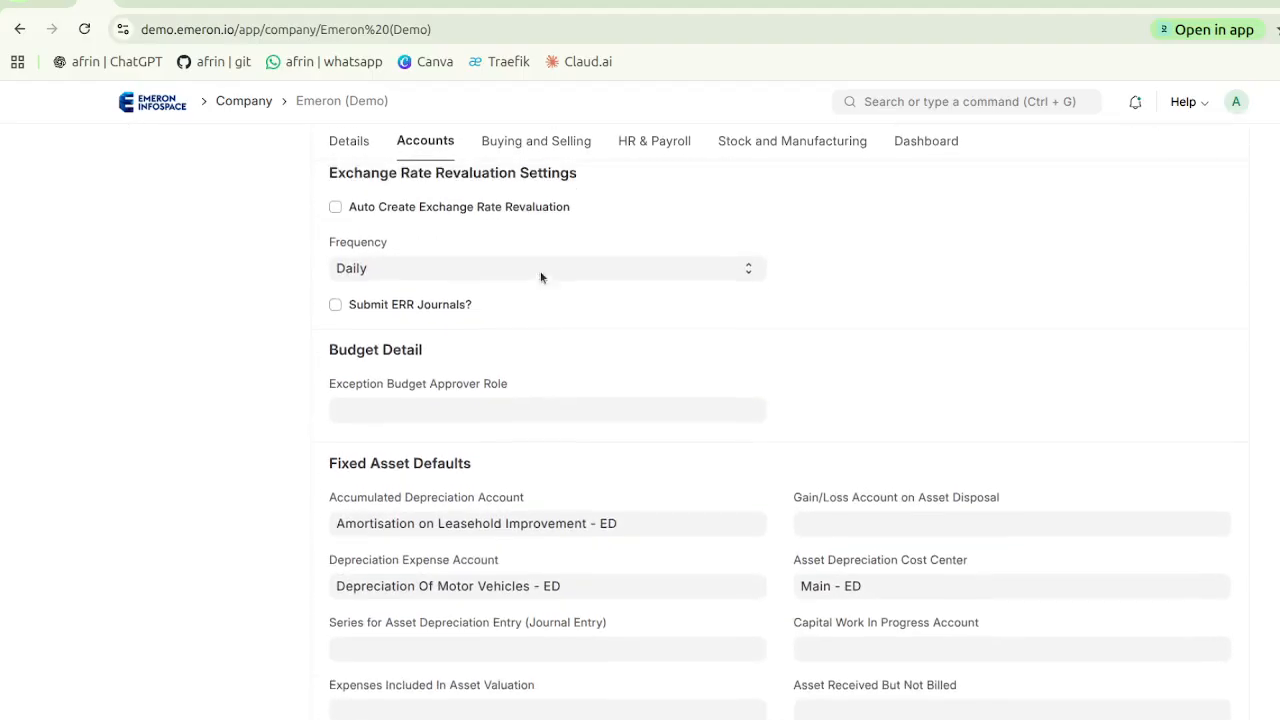
scroll(540, 278, up, 5)
scroll(540, 278, up, 5)
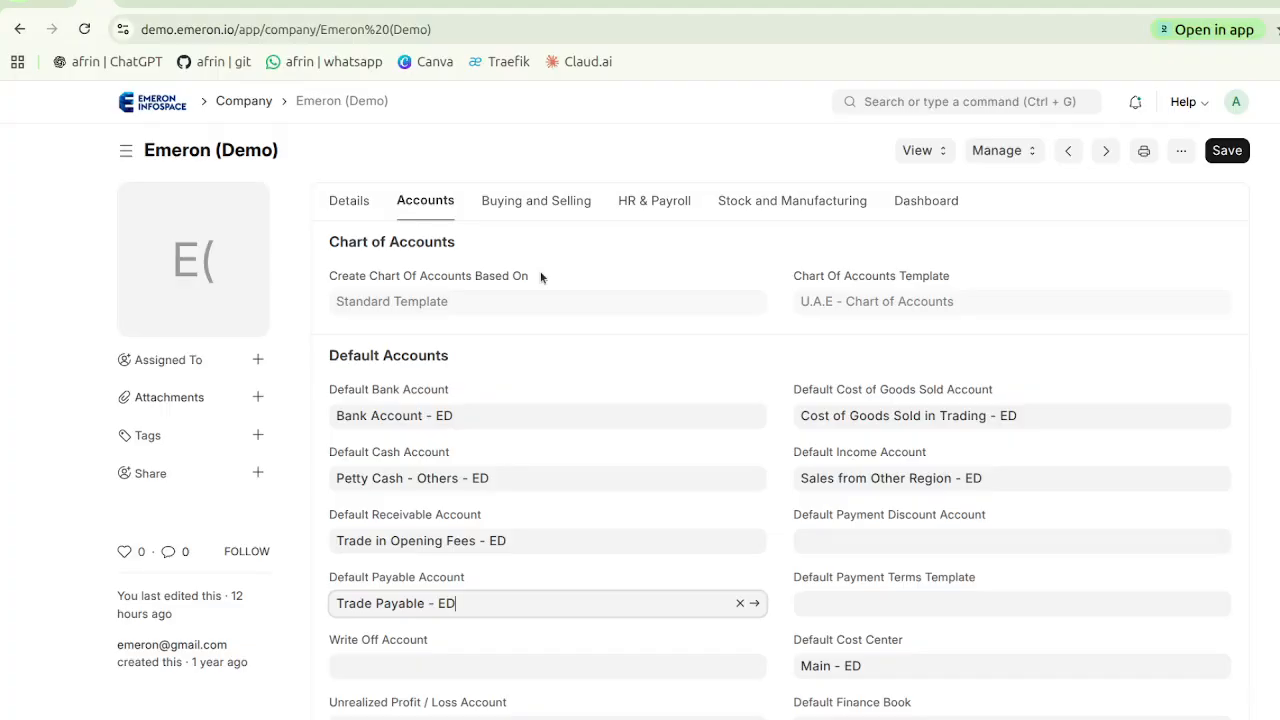
scroll(588, 335, down, 4)
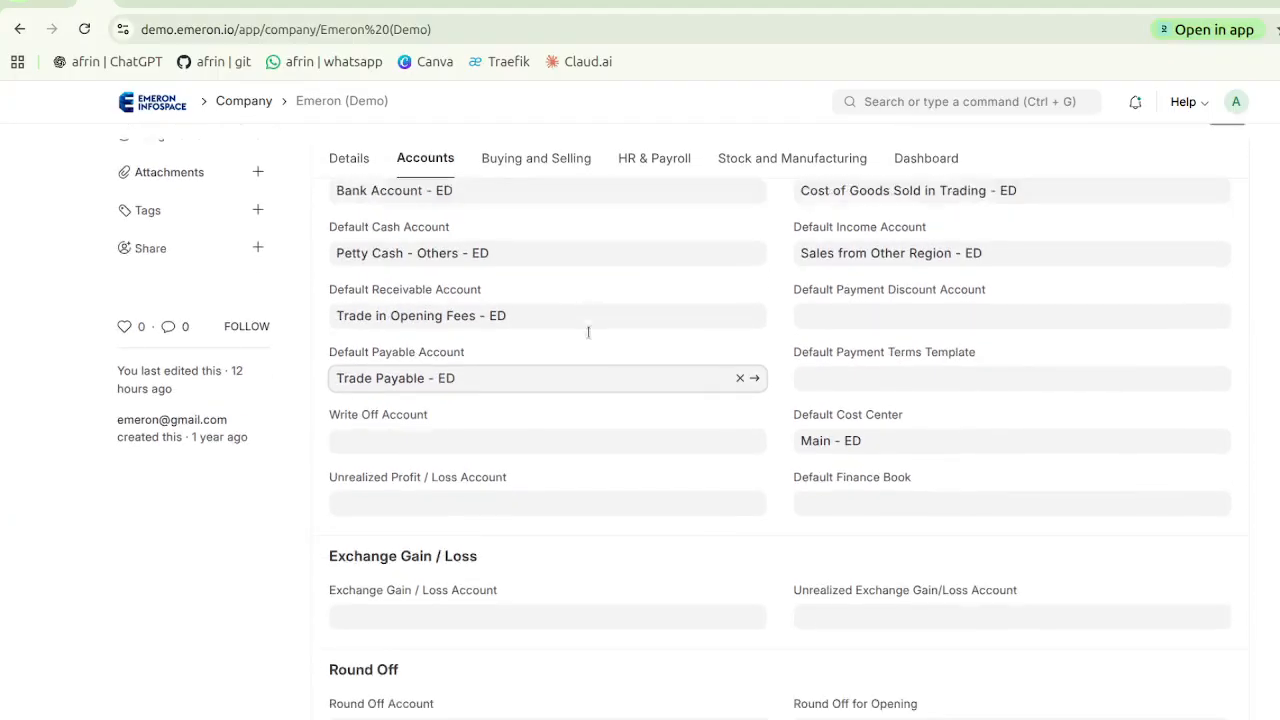
scroll(588, 332, up, 1)
scroll(588, 333, up, 2)
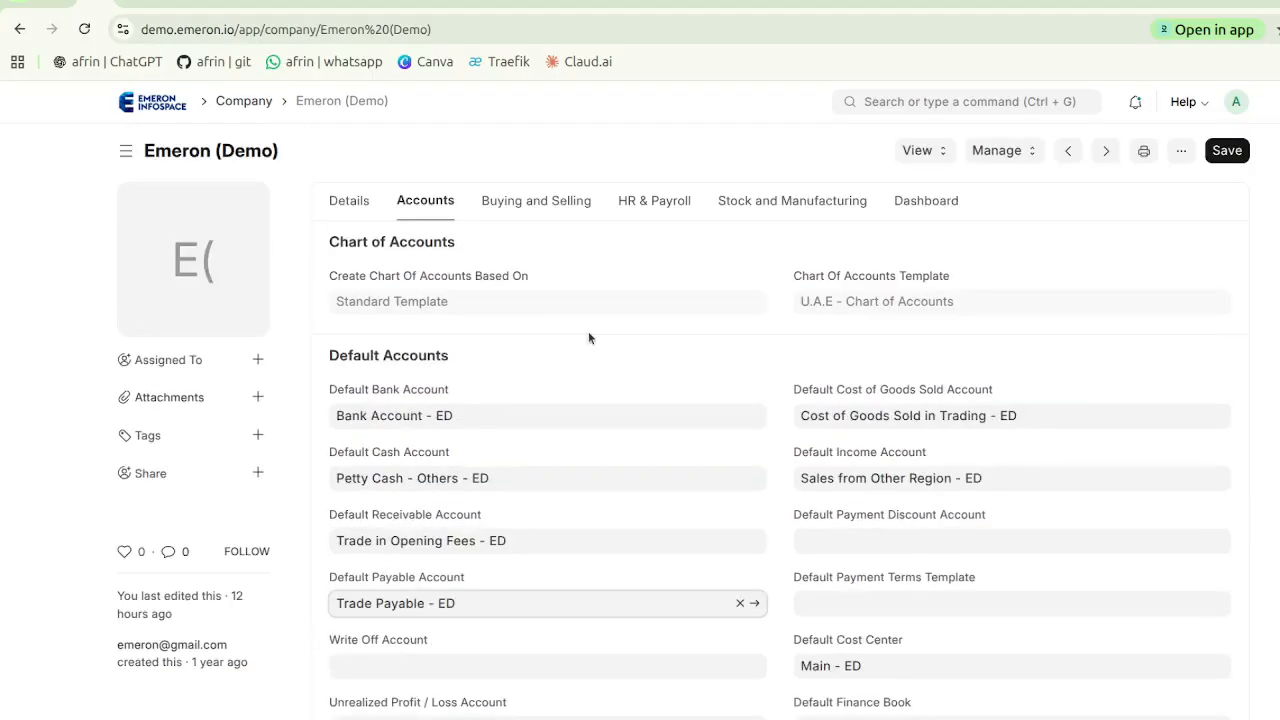